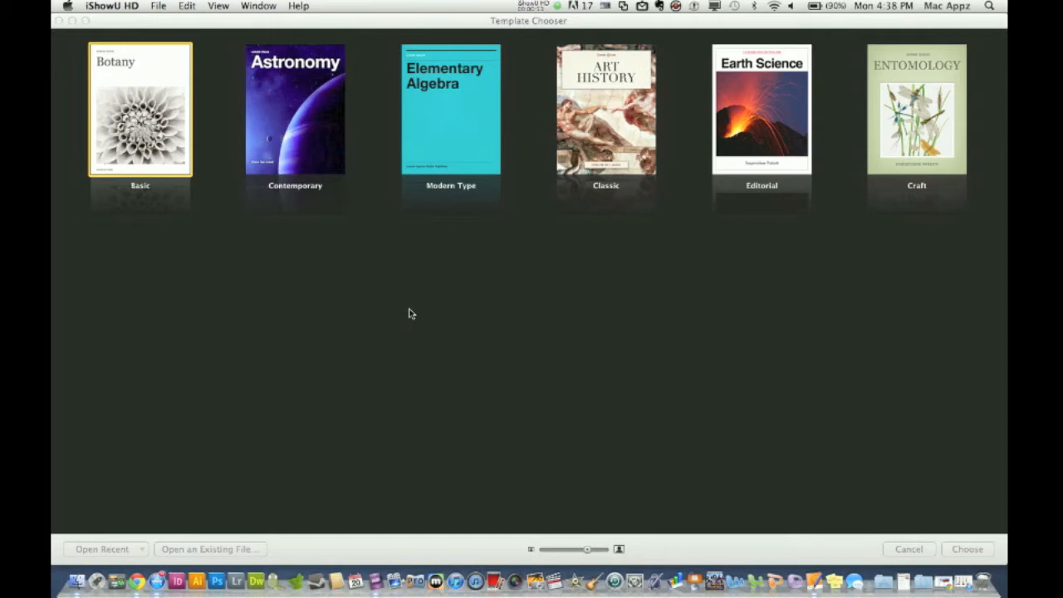
Step: Create a new book from the Basic template
left_click(376, 366)
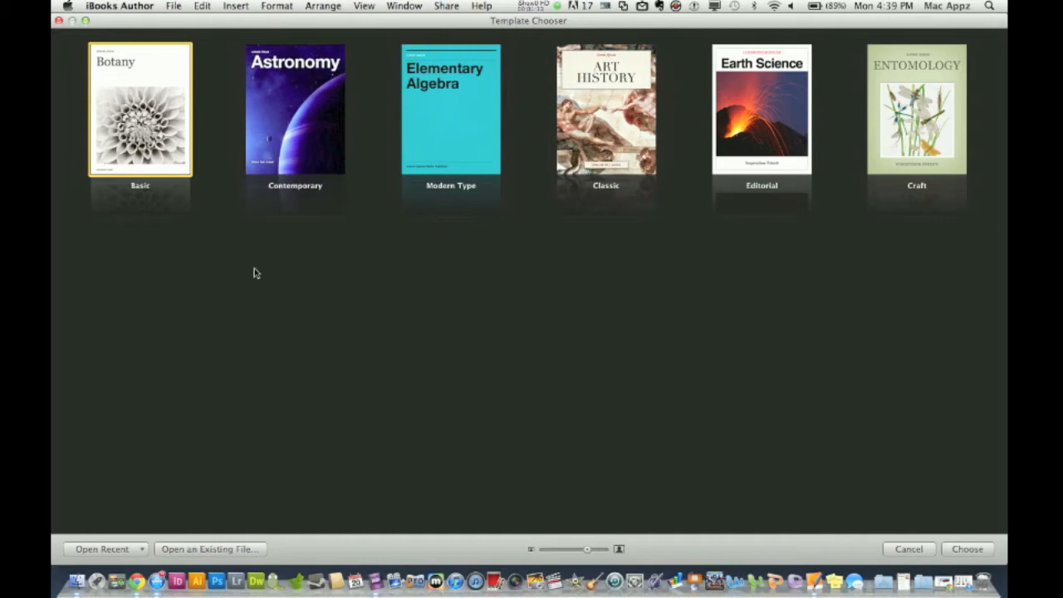
left_click(146, 110)
left_click(299, 312)
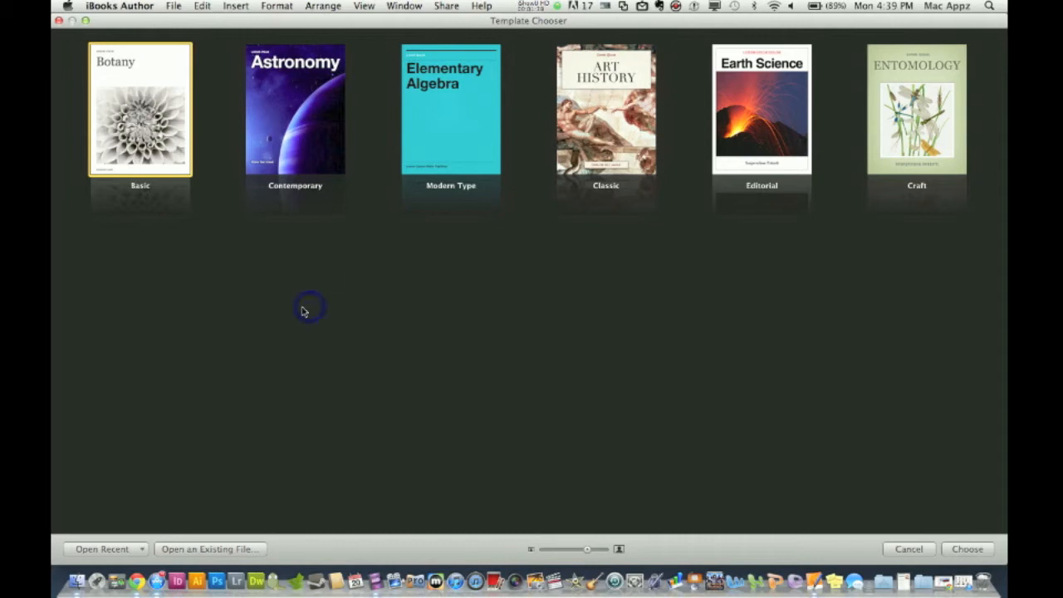
key("Return")
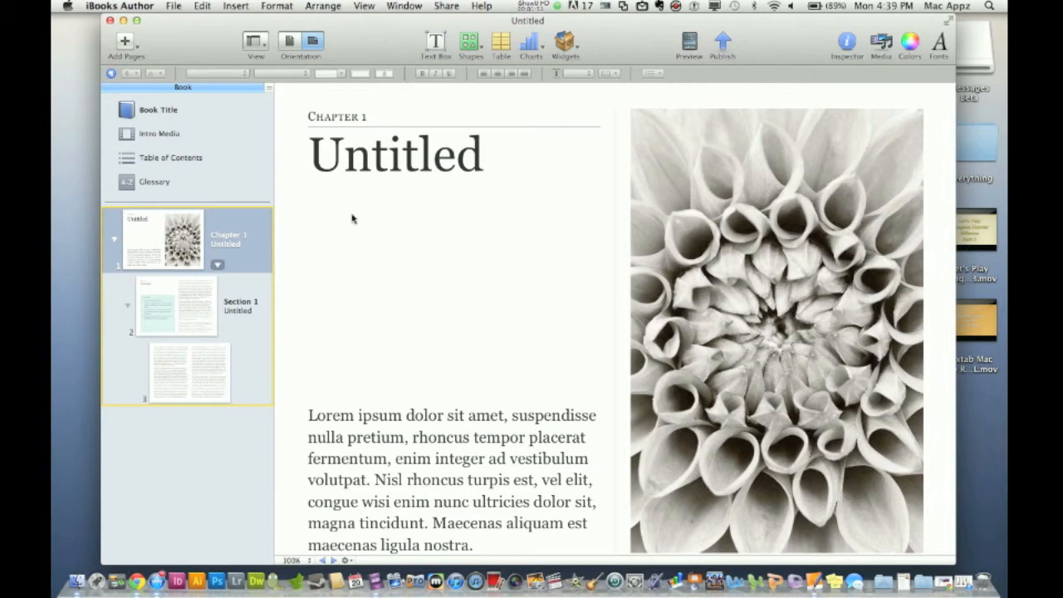
Step: Look through the template's Chapter 1 and Section 1 pages
scroll(417, 172, "down", 1)
scroll(417, 172, "down", 3)
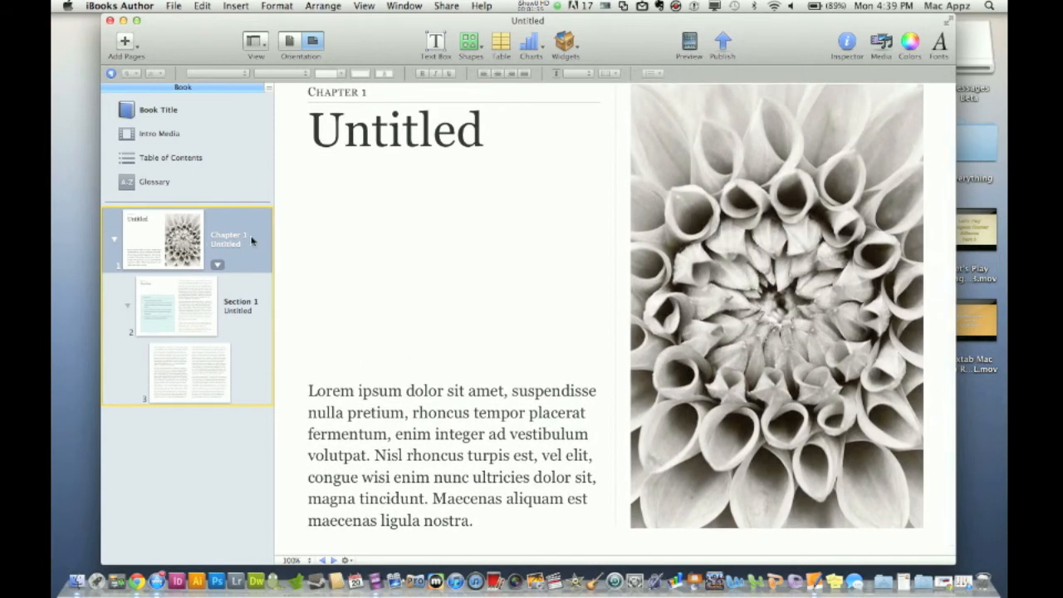
left_click(176, 301)
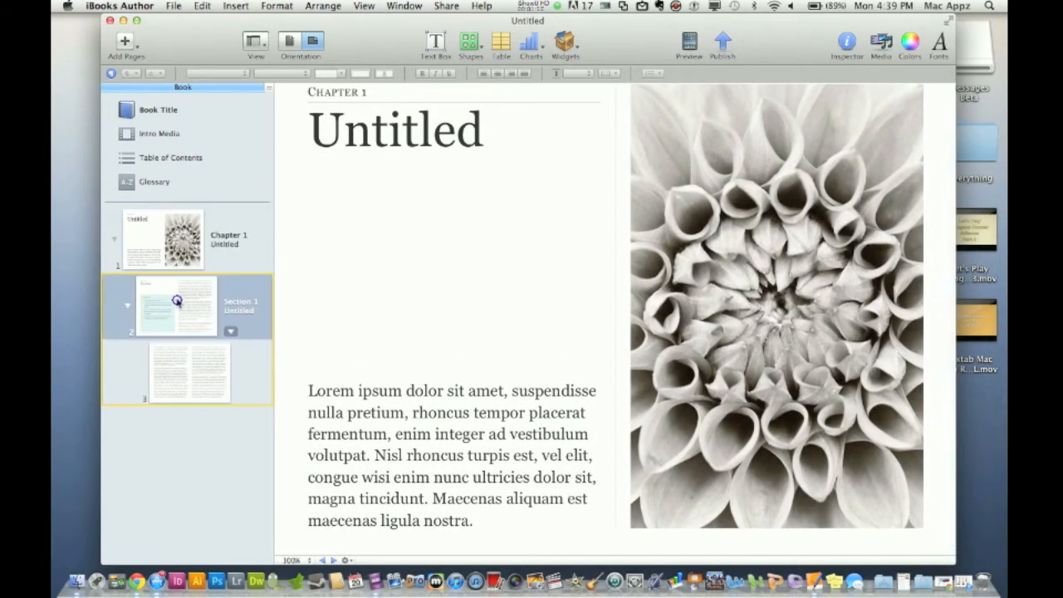
left_click(195, 370)
left_click(199, 301)
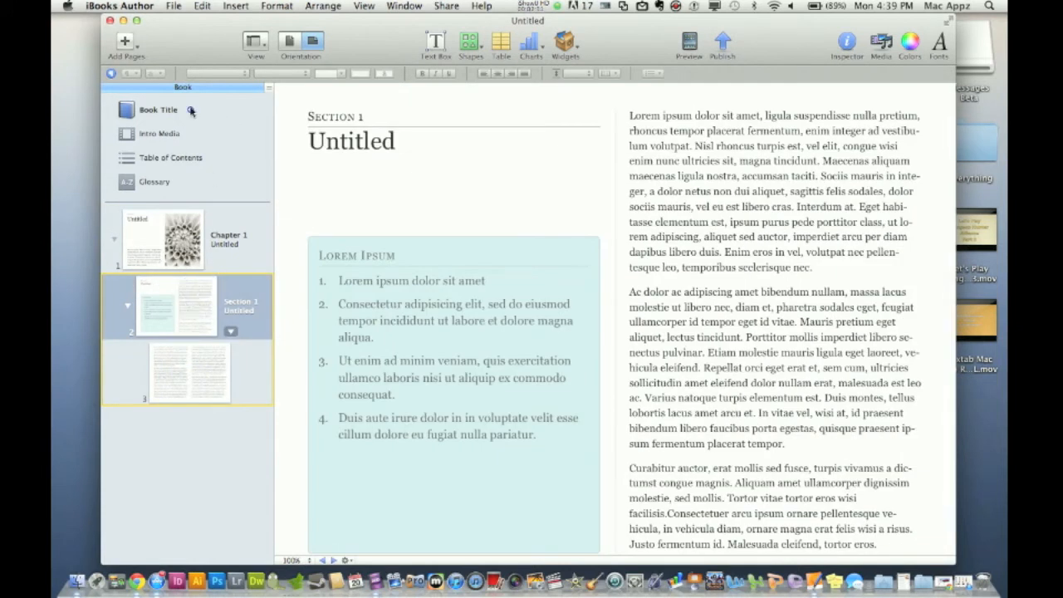
Step: Replace the placeholder title on the book's title page with "MacAppzReviews"
left_click(189, 110)
left_click(350, 159)
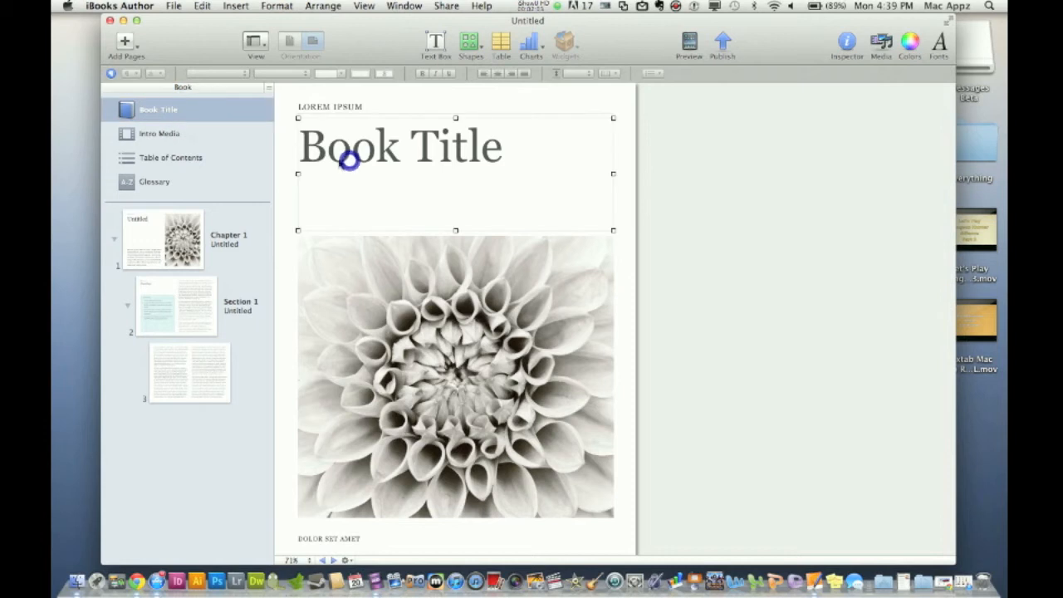
double_click(361, 148)
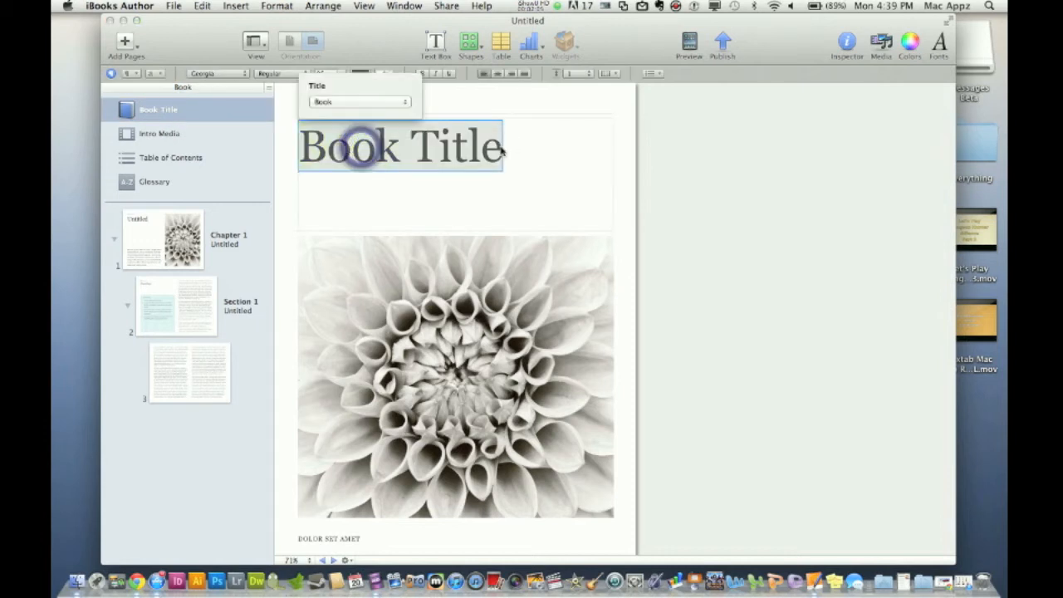
left_click(390, 101)
left_click(383, 95)
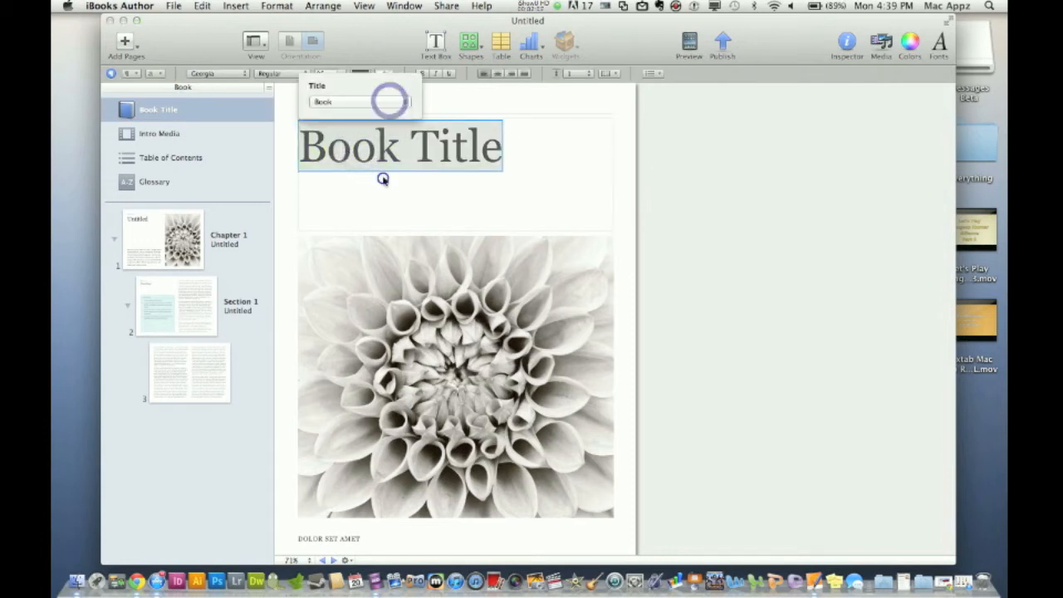
left_click_drag(386, 94, 629, 131)
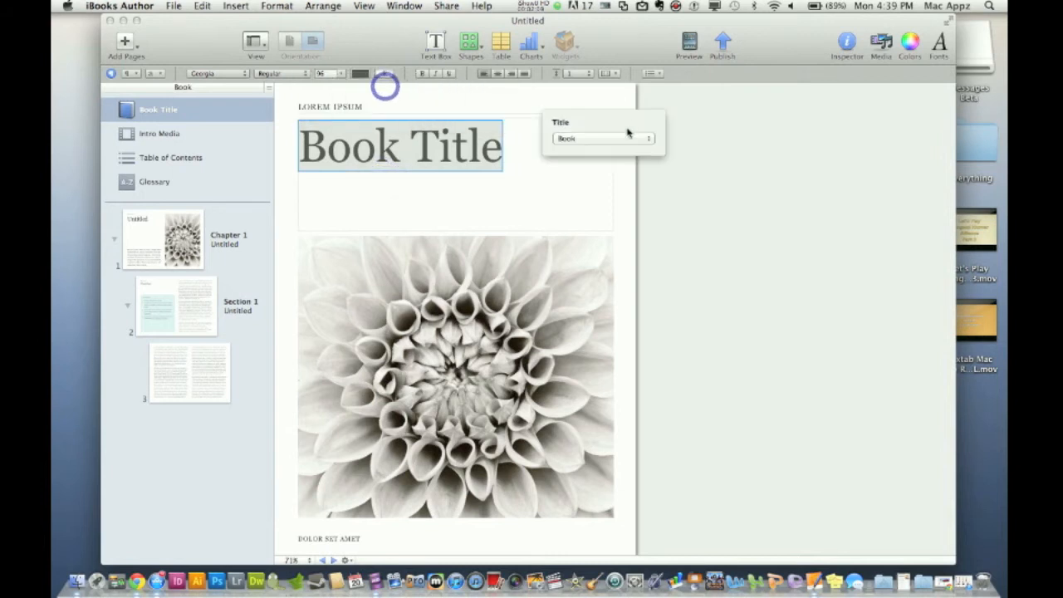
left_click(452, 149)
left_click(452, 150)
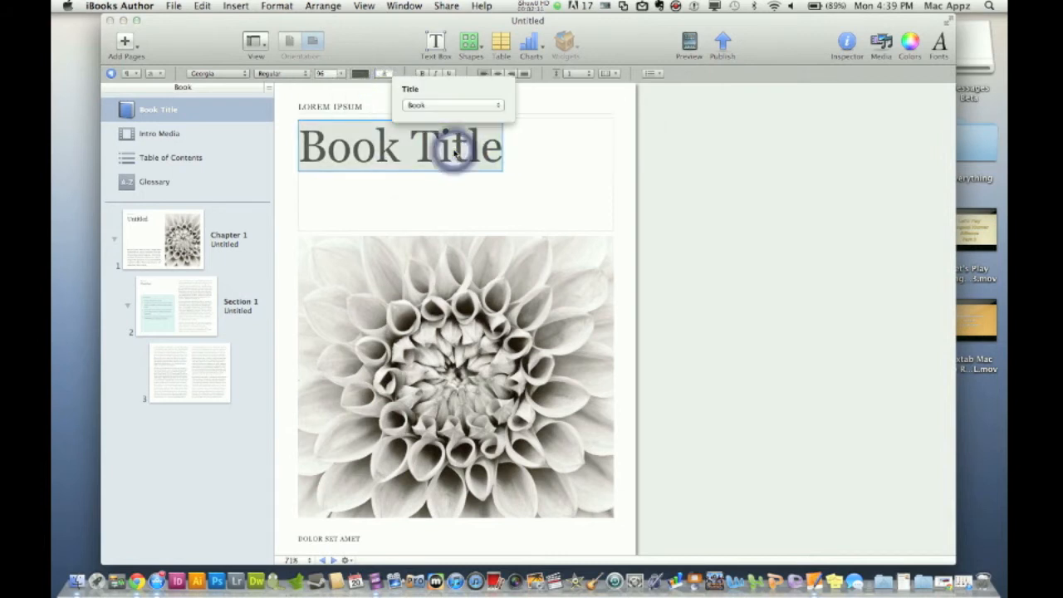
left_click(454, 152)
type("ds")
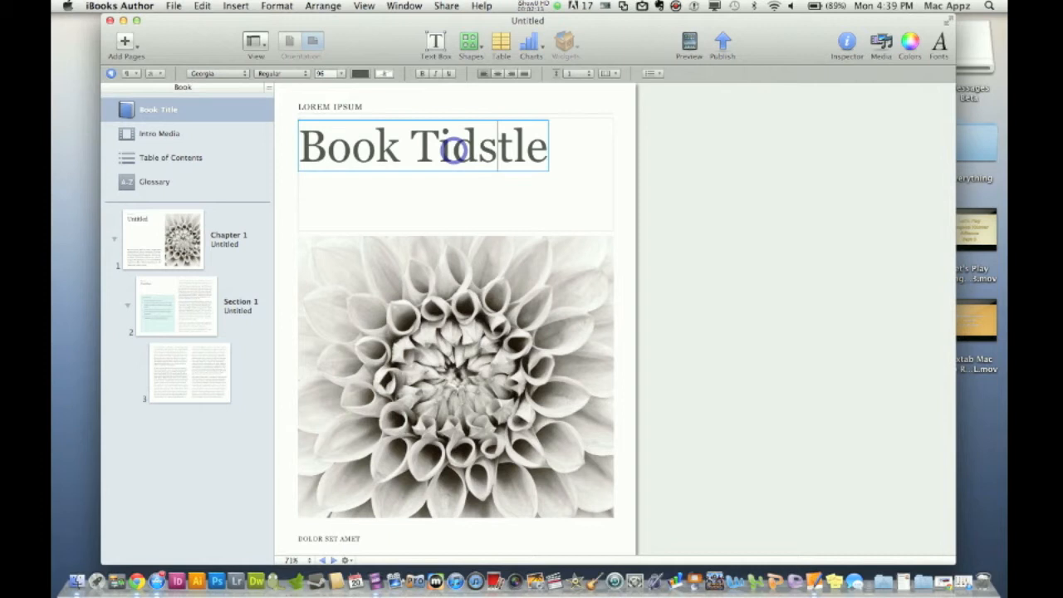
key("BackSpace")
key("BackSpace")
key("BackSpace")
key("BackSpace")
key("BackSpace")
key("BackSpace")
key("BackSpace")
key("BackSpace")
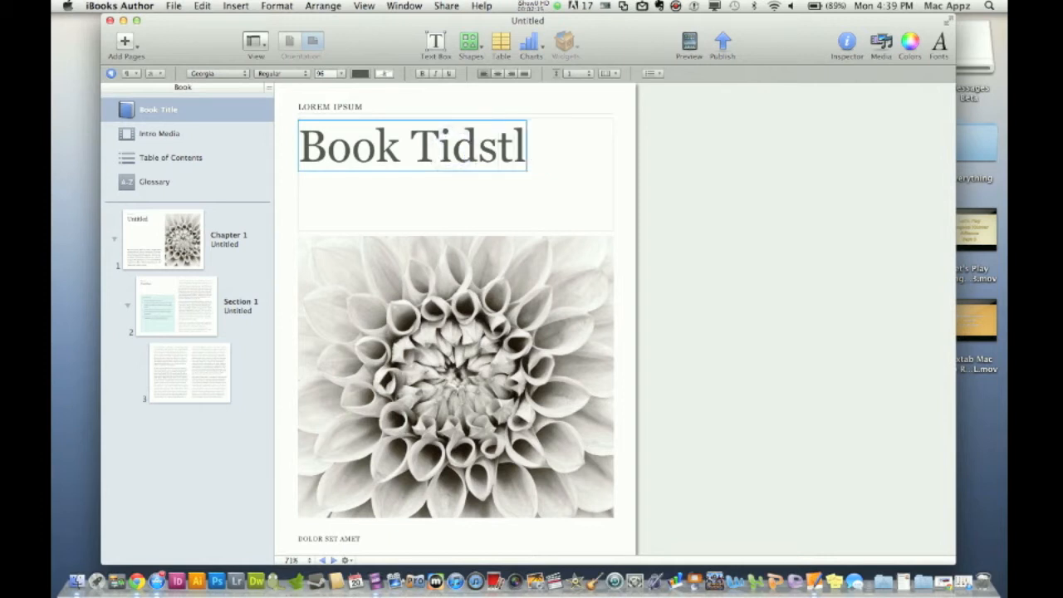
key("BackSpace")
key("BackSpace")
key("BackSpace")
key("BackSpace")
type("MacAppz")
key("BackSpace")
type("pzReviews")
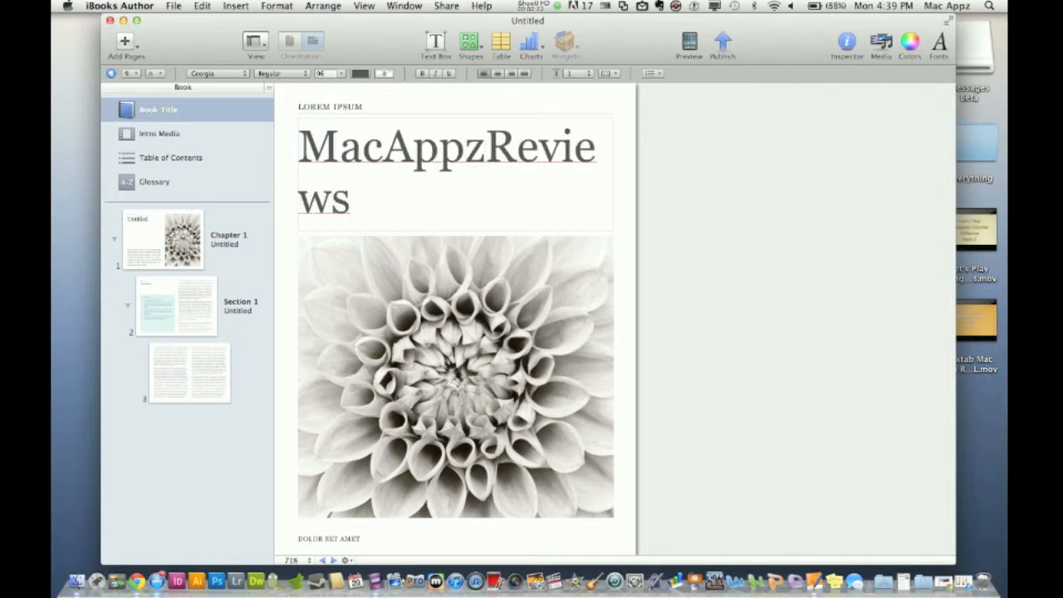
Step: Set the font size of the entire book title to 72
key("super+a")
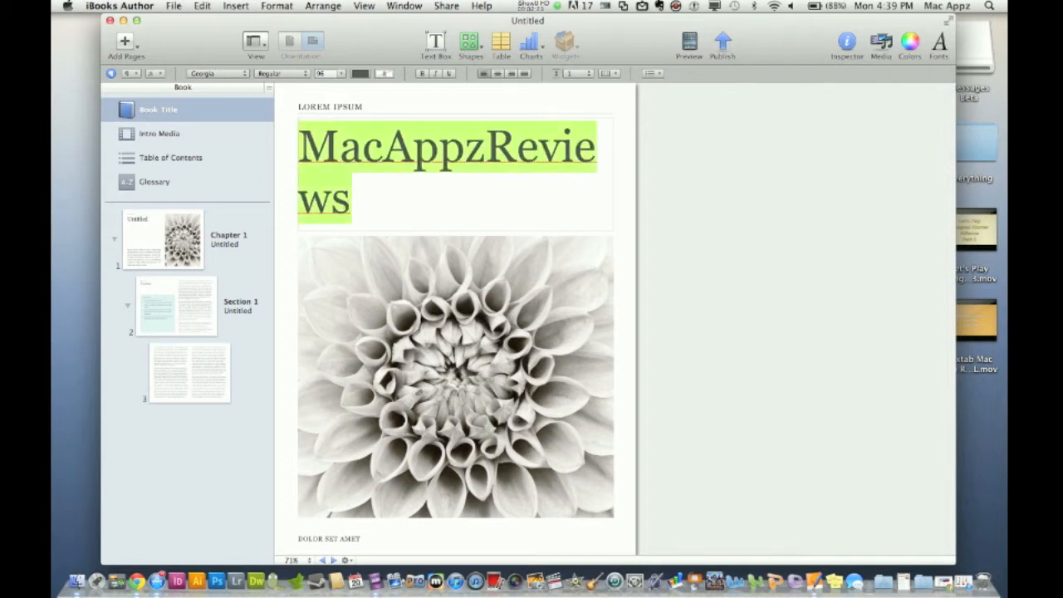
left_click(343, 74)
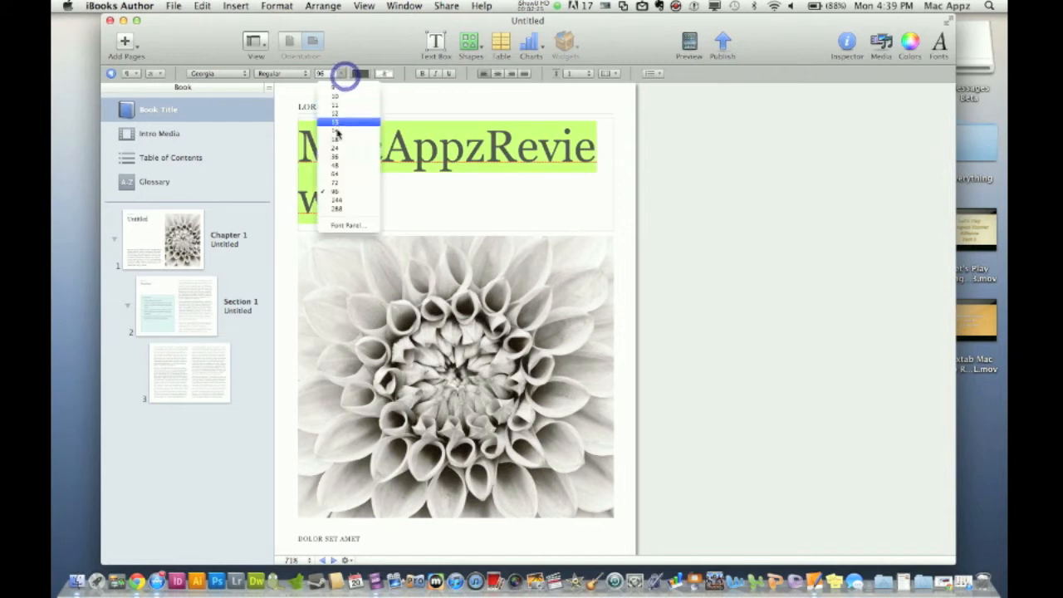
left_click(340, 166)
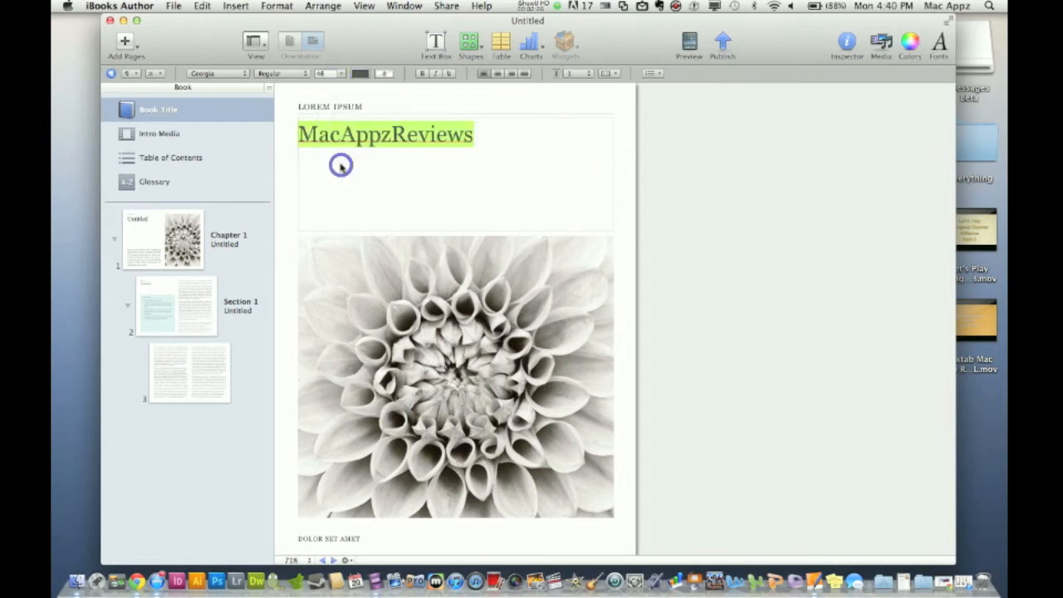
left_click(343, 73)
left_click(333, 184)
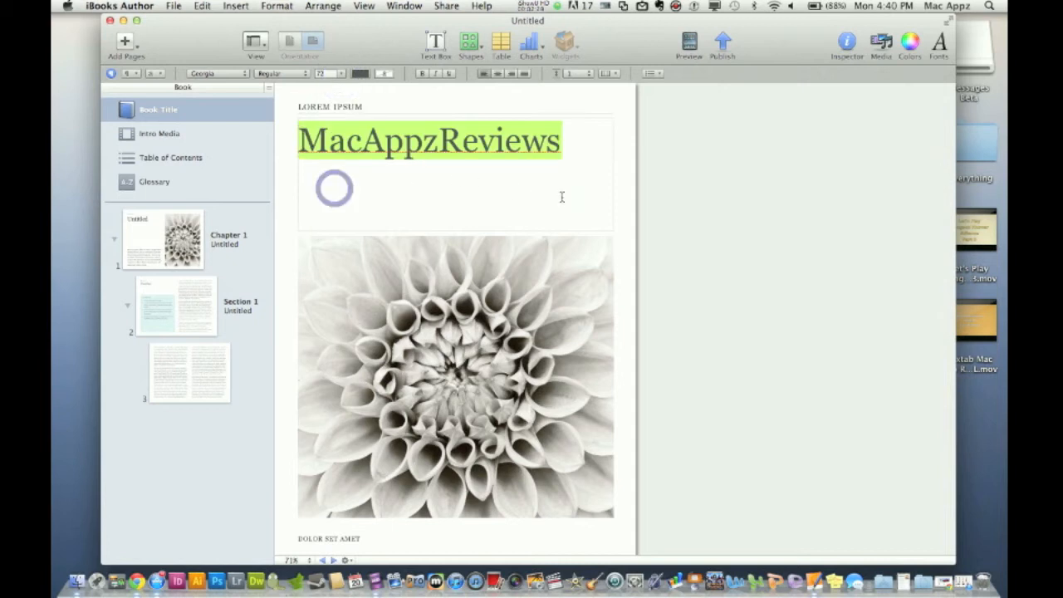
Step: Centre the book title and format it in bold italic
left_click(497, 74)
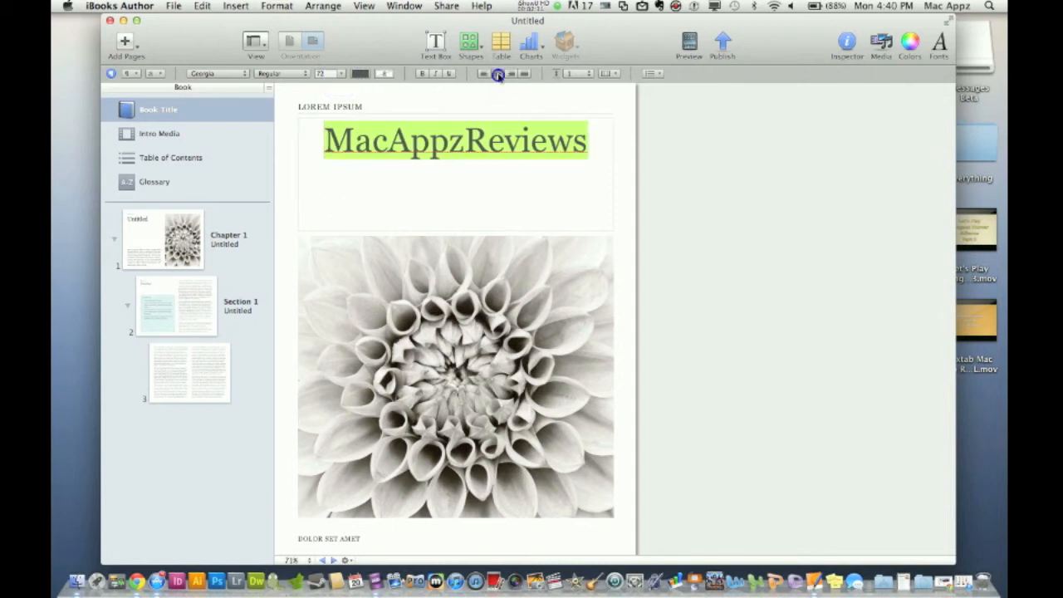
left_click(422, 74)
left_click(434, 74)
left_click(453, 188)
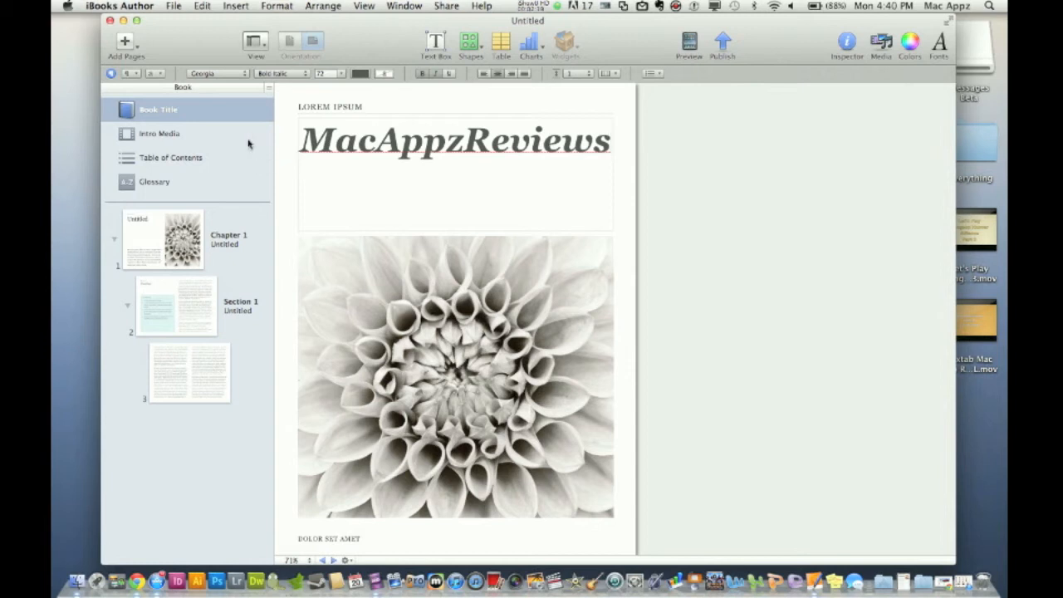
Step: Review the book's Intro Media, Table of Contents and Glossary pages
left_click(193, 133)
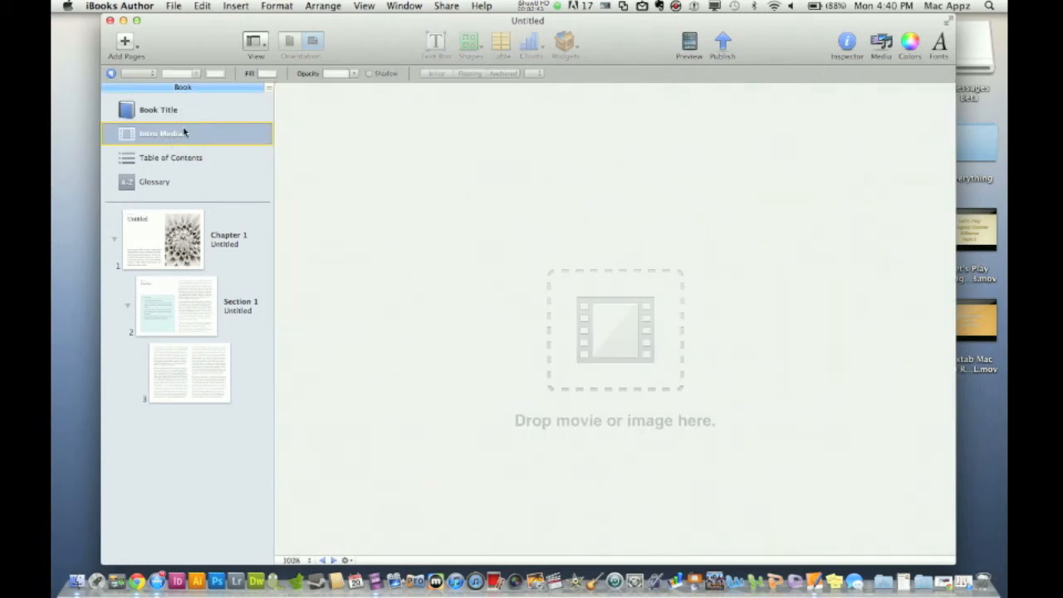
left_click(177, 111)
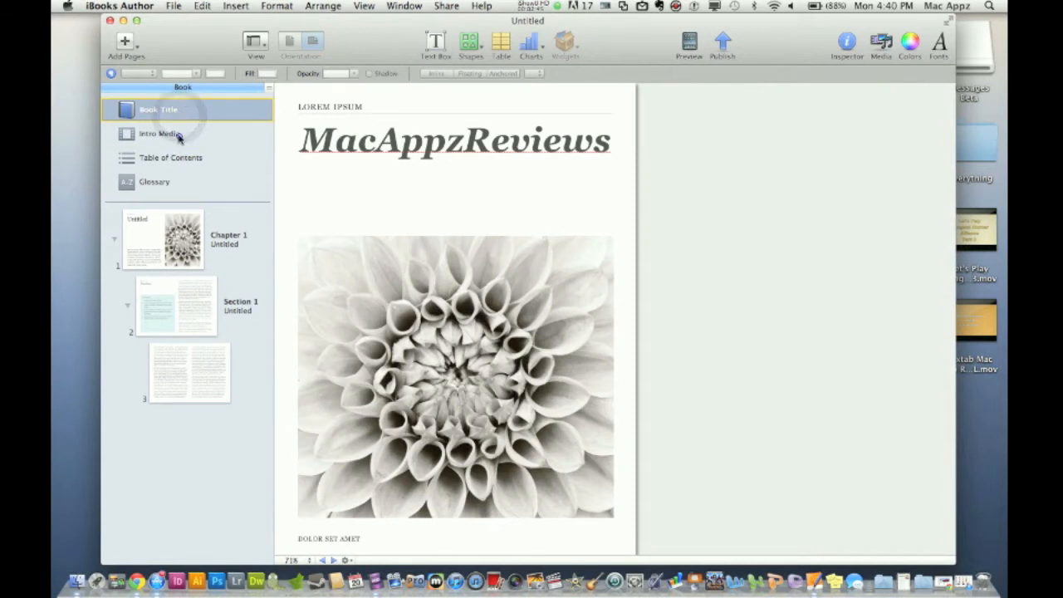
left_click(177, 135)
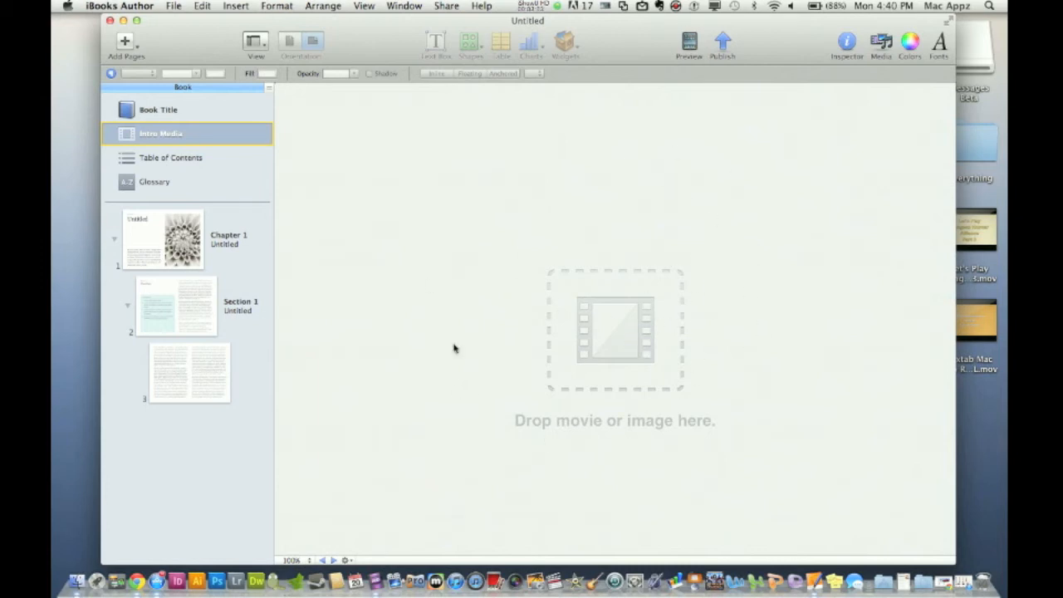
left_click(204, 166)
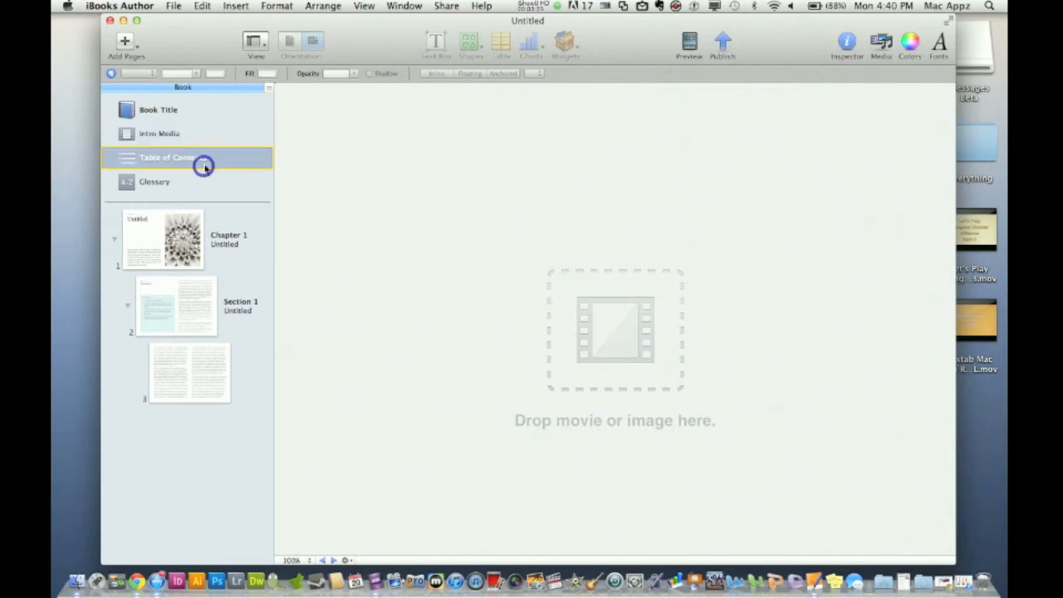
left_click(387, 301)
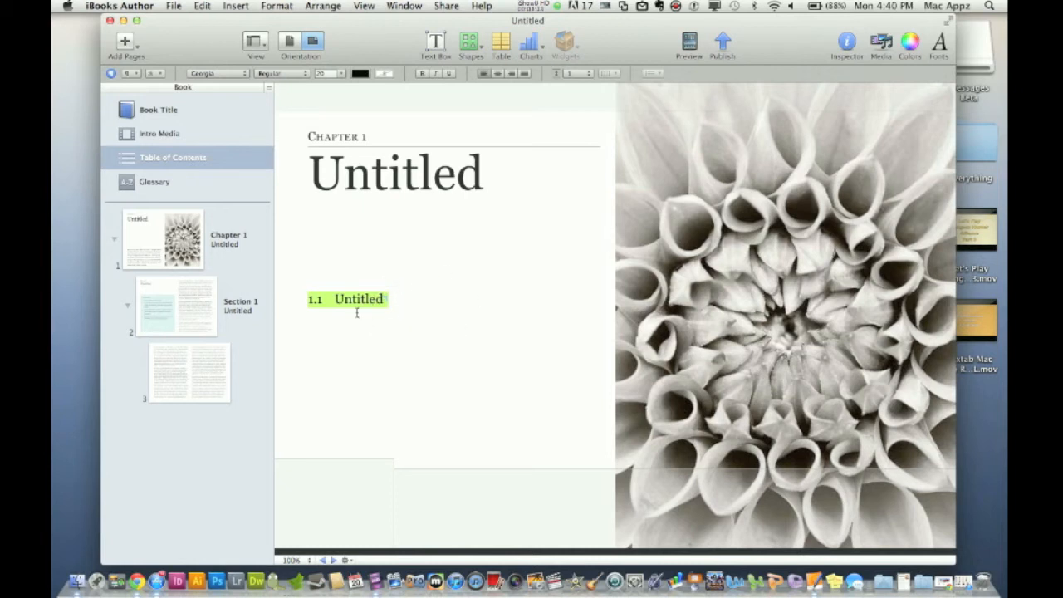
left_click(157, 182)
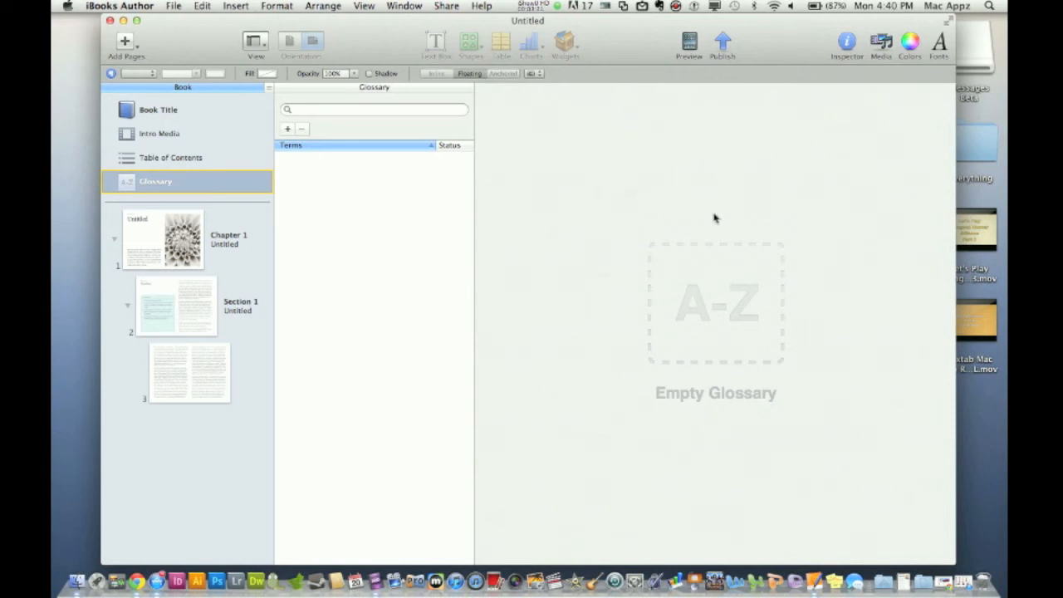
Step: Switch the sidebar to the Book Outline view and check the iPad preview options without previewing
left_click(256, 42)
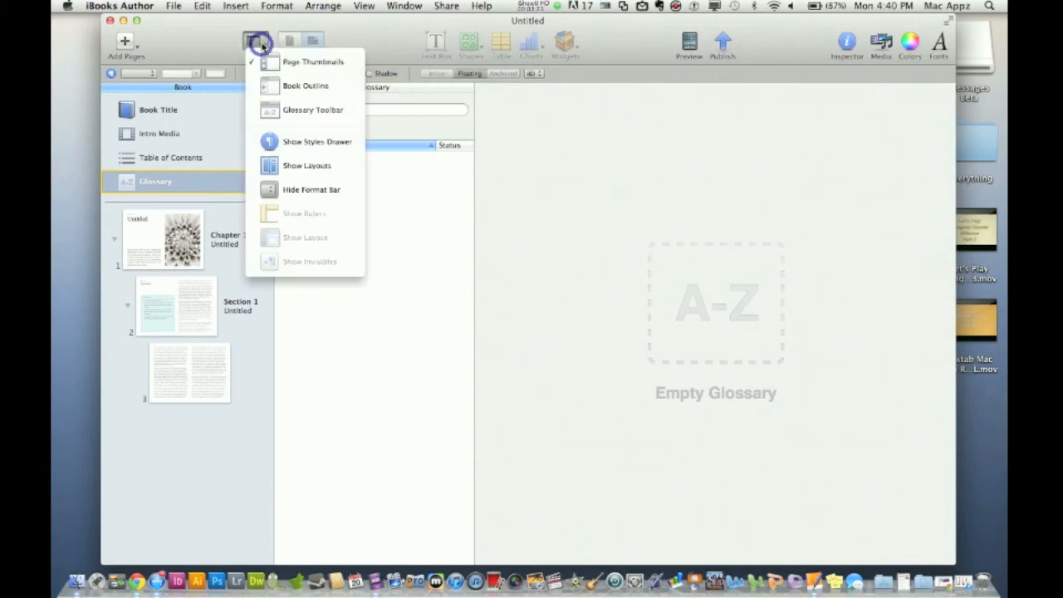
left_click(285, 91)
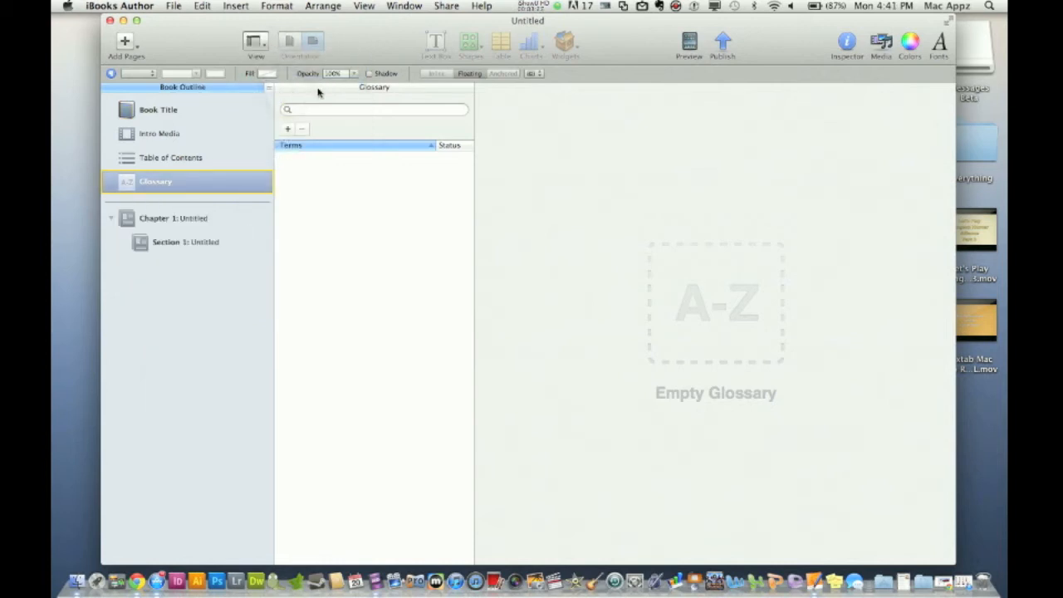
left_click(688, 43)
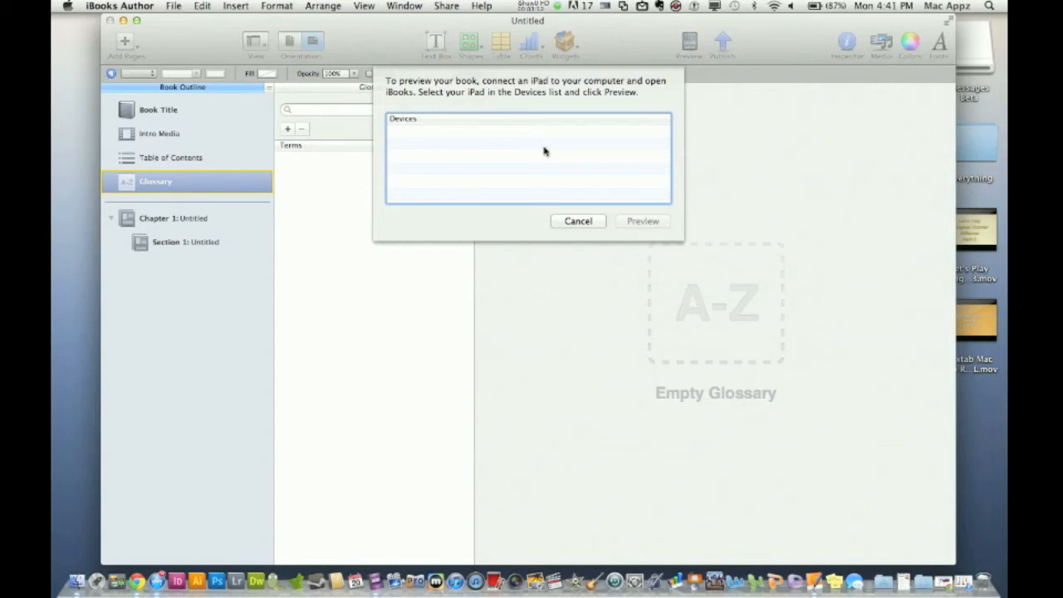
left_click(573, 221)
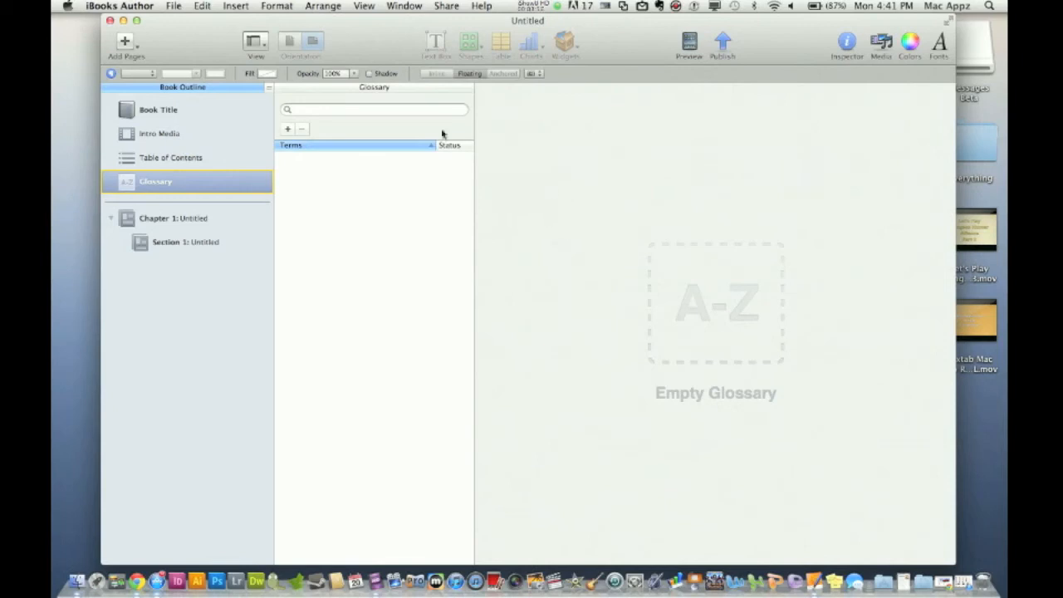
Step: Review the book's sharing and publishing options, including the linked iBookstore publishing help, without publishing
left_click(446, 7)
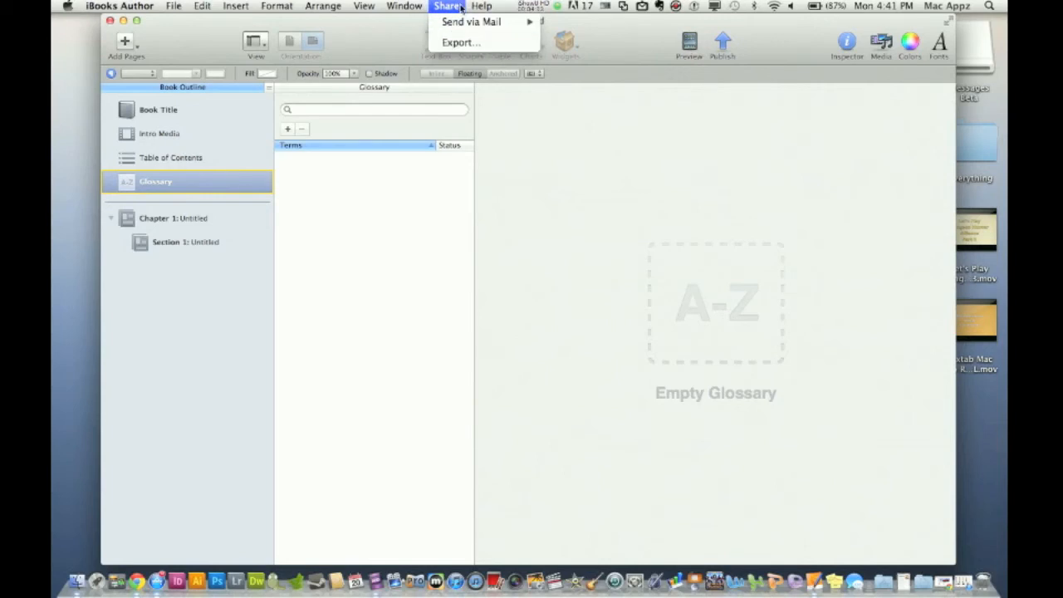
left_click(176, 6)
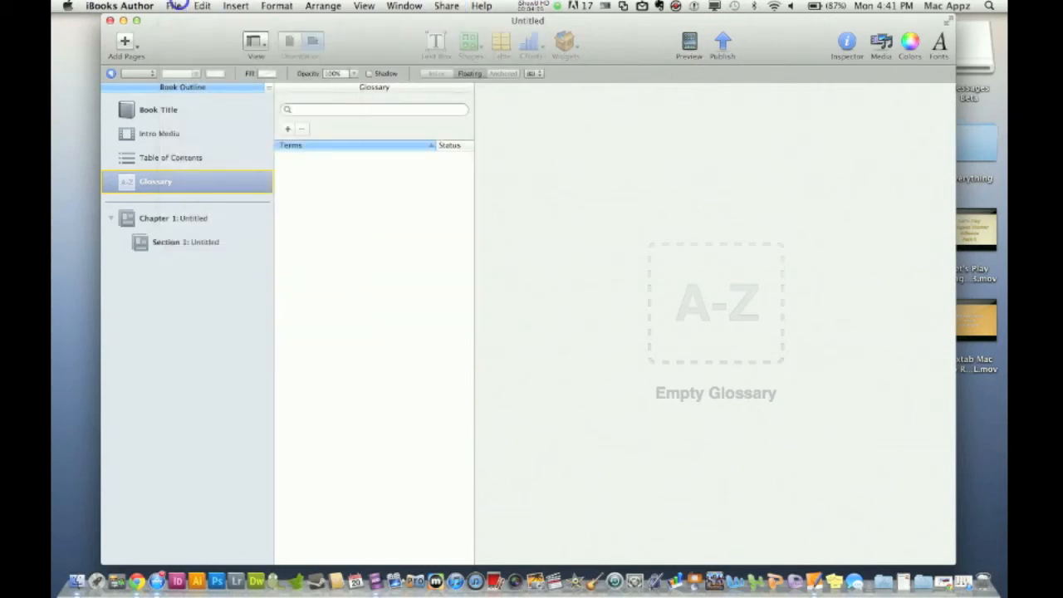
left_click(176, 6)
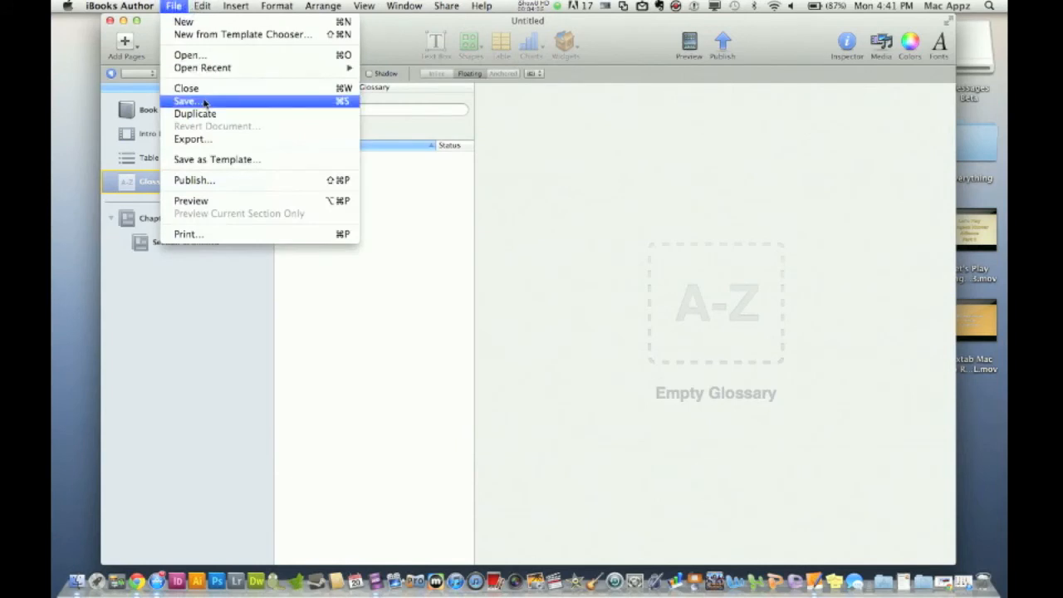
left_click(204, 181)
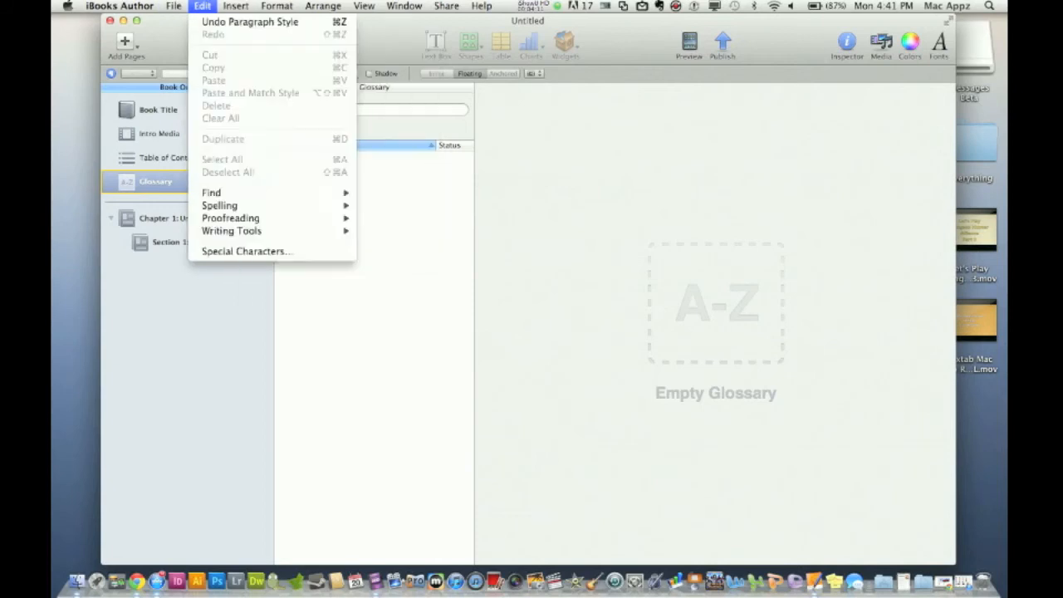
left_click(194, 179)
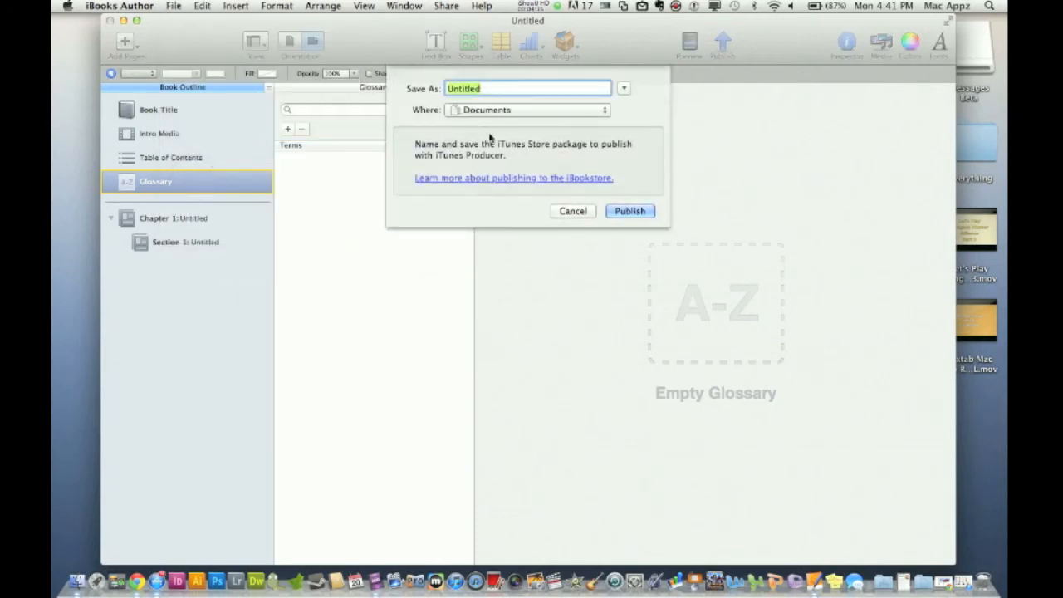
left_click(565, 177)
left_click(580, 214)
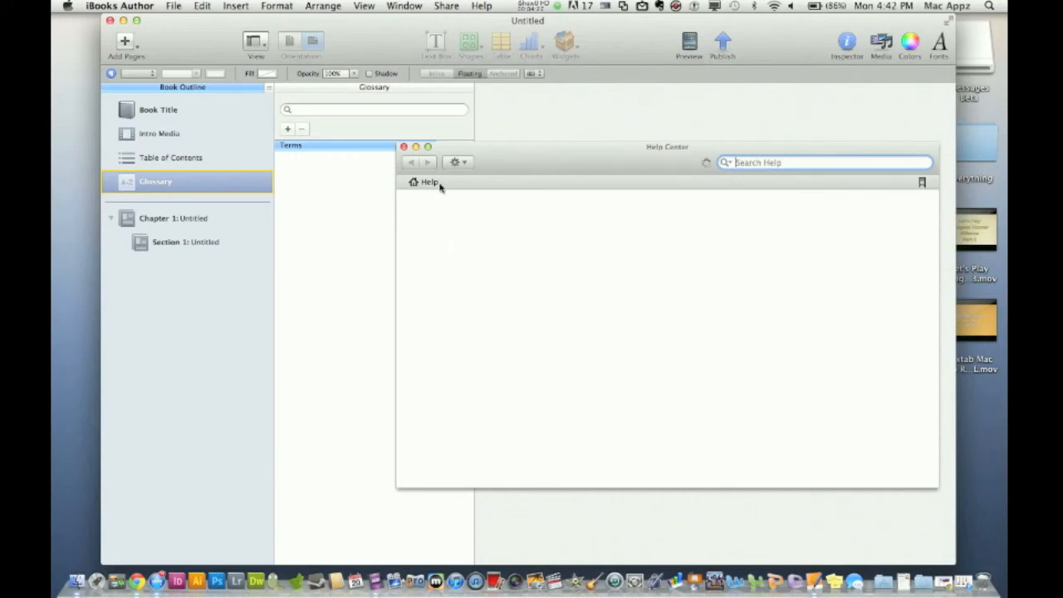
left_click(384, 227)
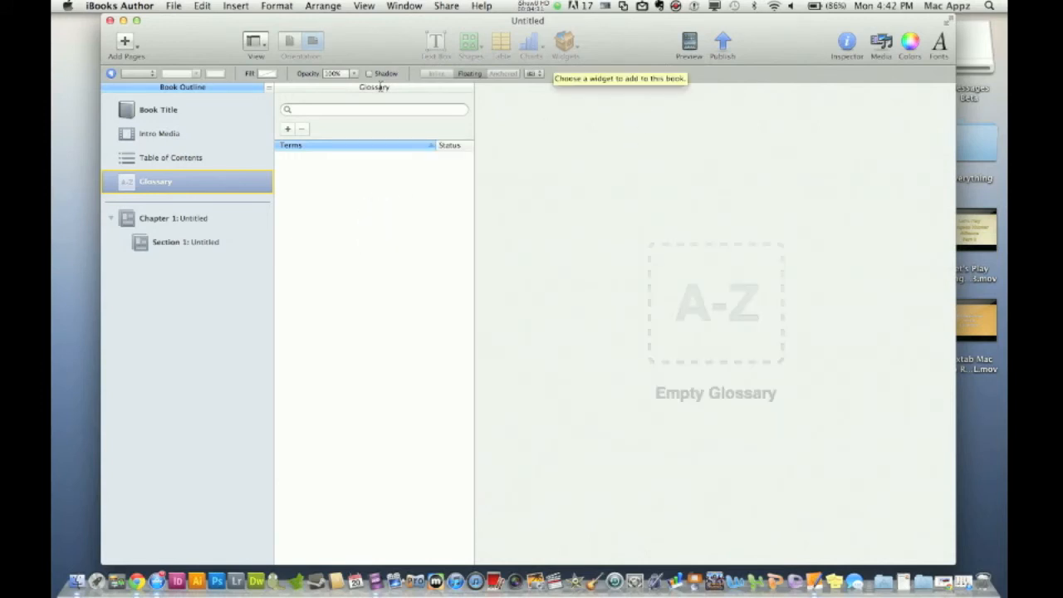
Step: Add a new section to the book using the Section Text layout
left_click(126, 41)
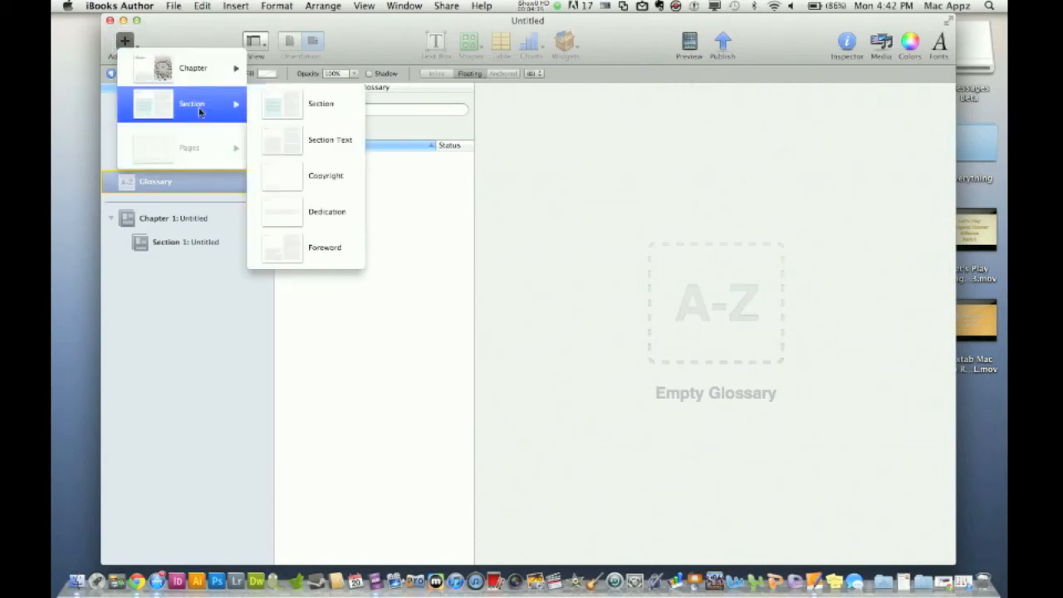
mouse_move(210, 102)
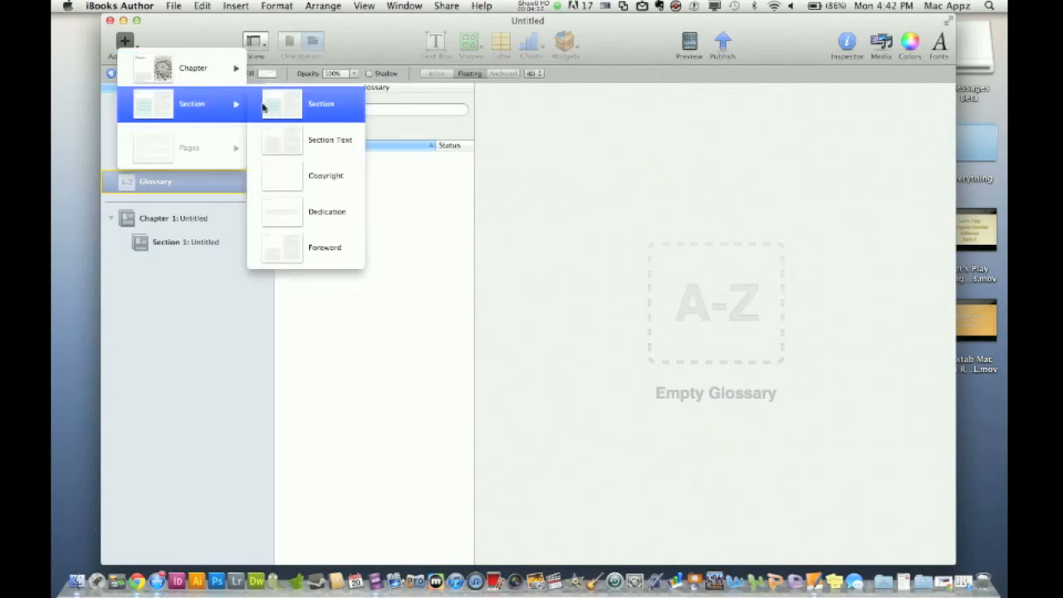
left_click(321, 148)
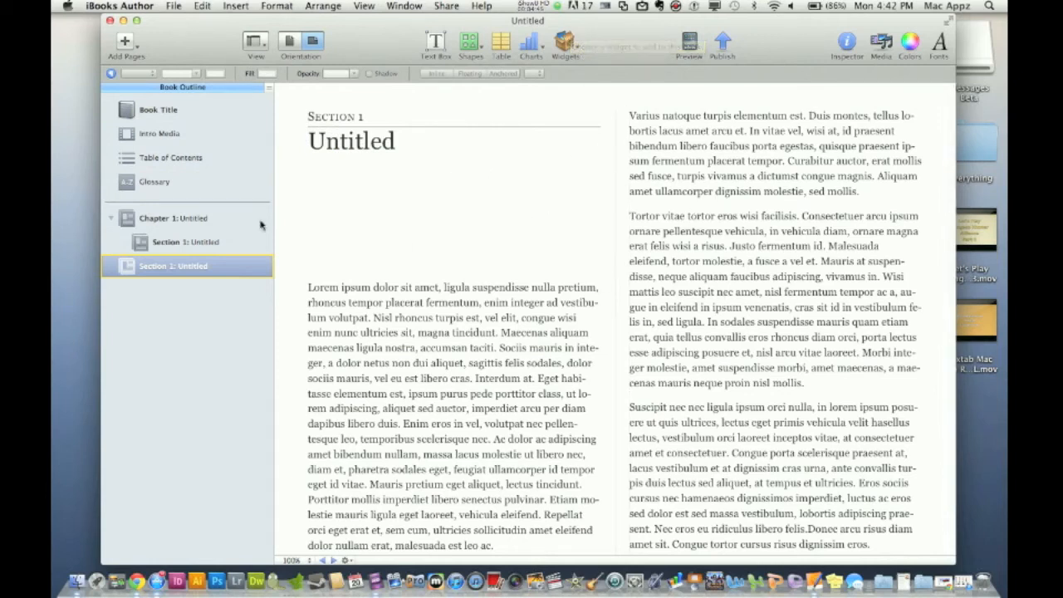
Step: Insert a Gallery widget on the Chapter 1 page and align it with the text column just below the chapter heading
left_click(191, 216)
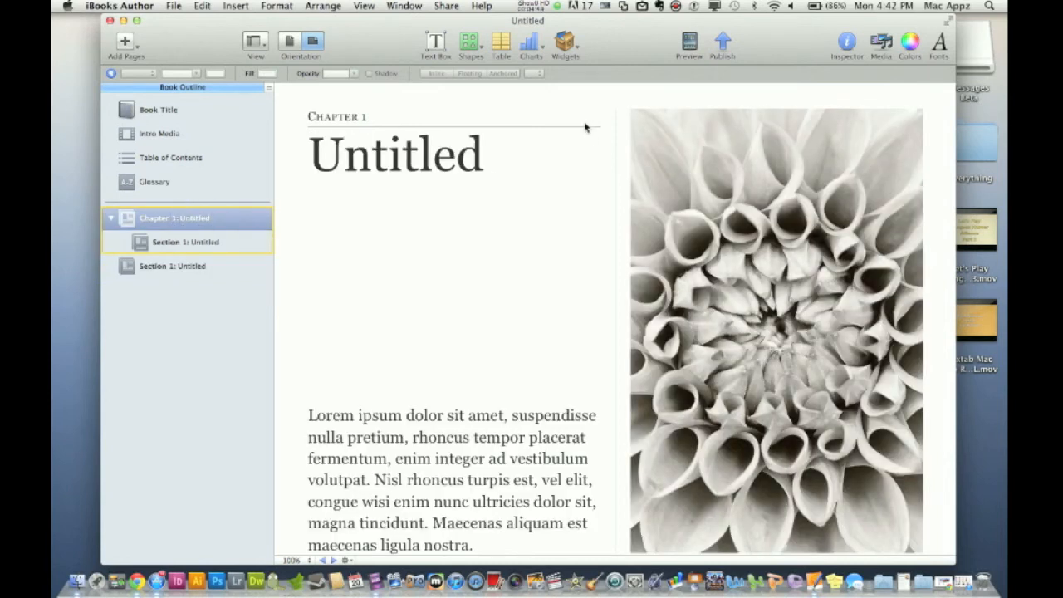
left_click(565, 41)
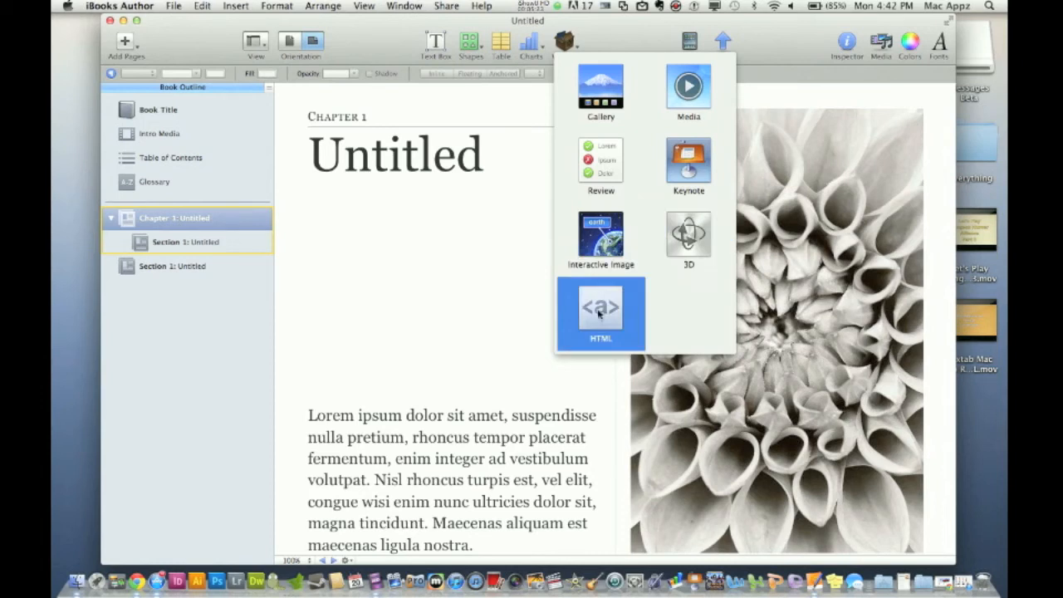
left_click(619, 93)
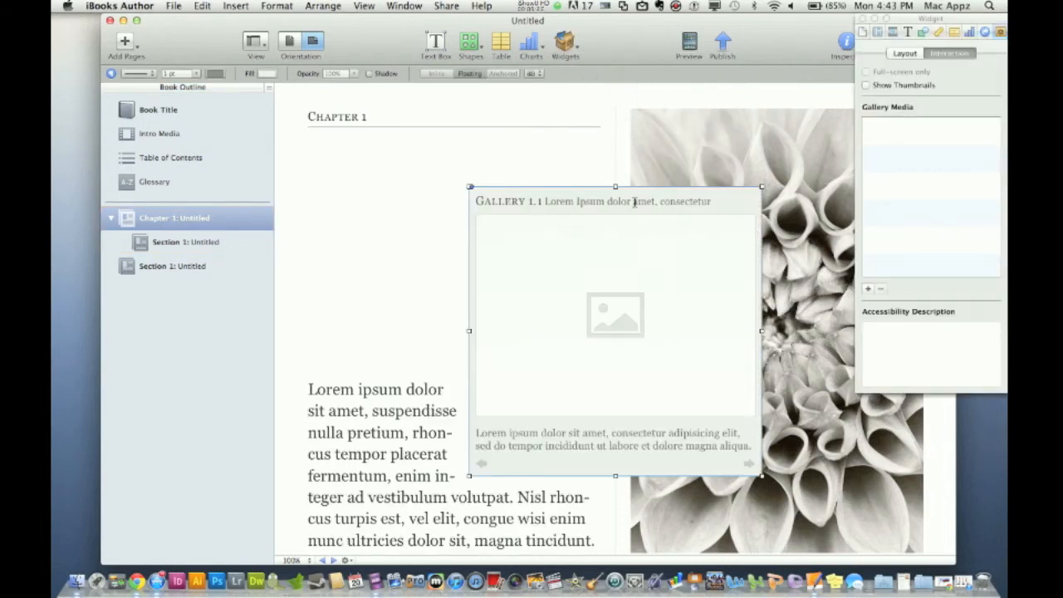
left_click_drag(556, 196, 430, 148)
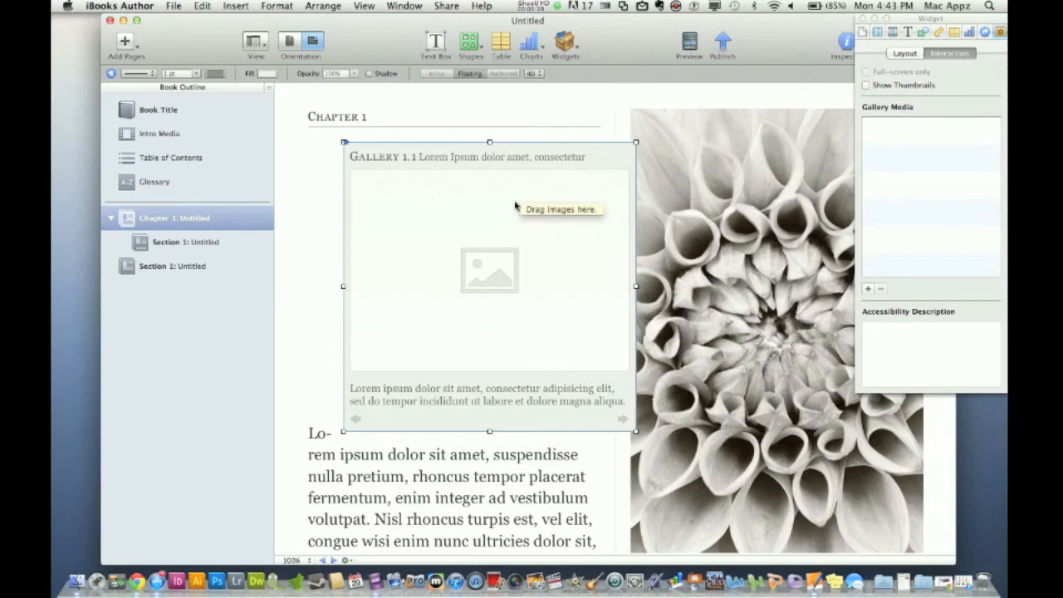
left_click_drag(529, 158, 490, 148)
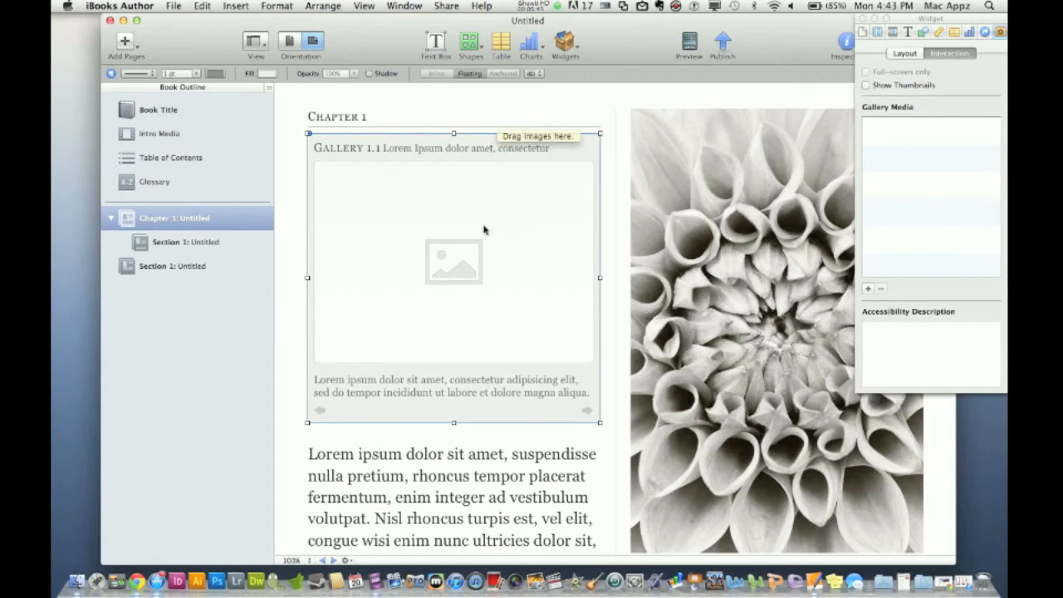
Step: Check the publishing options without publishing and close the Widget inspector
left_click(722, 42)
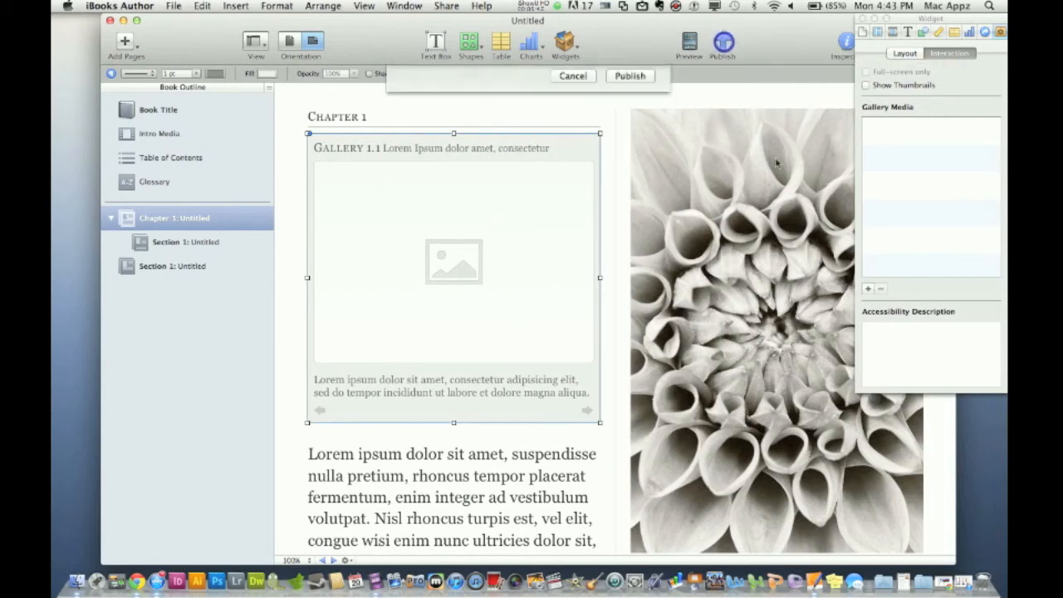
left_click(577, 207)
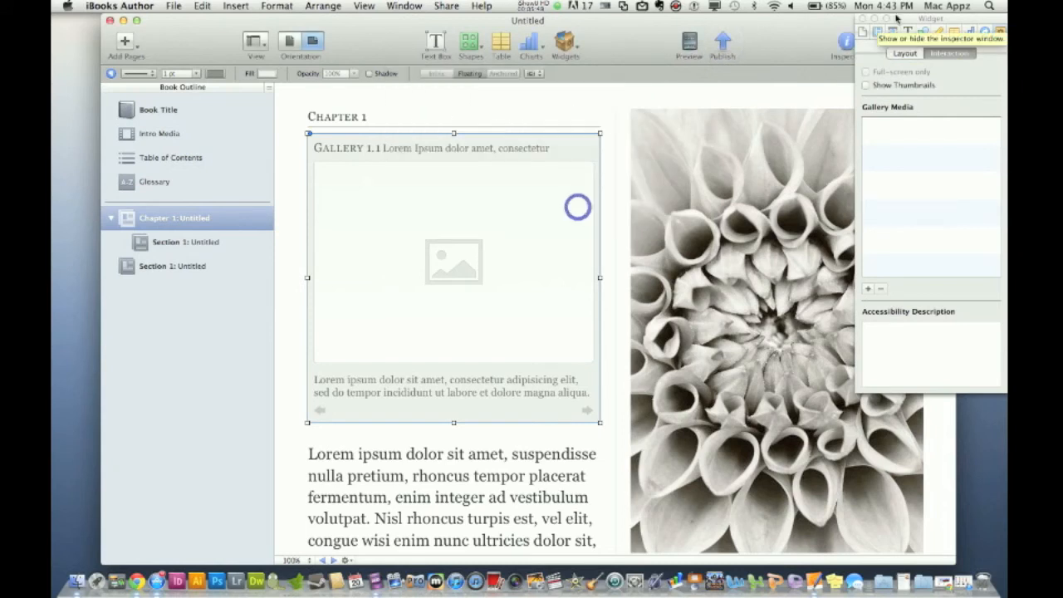
left_click(862, 18)
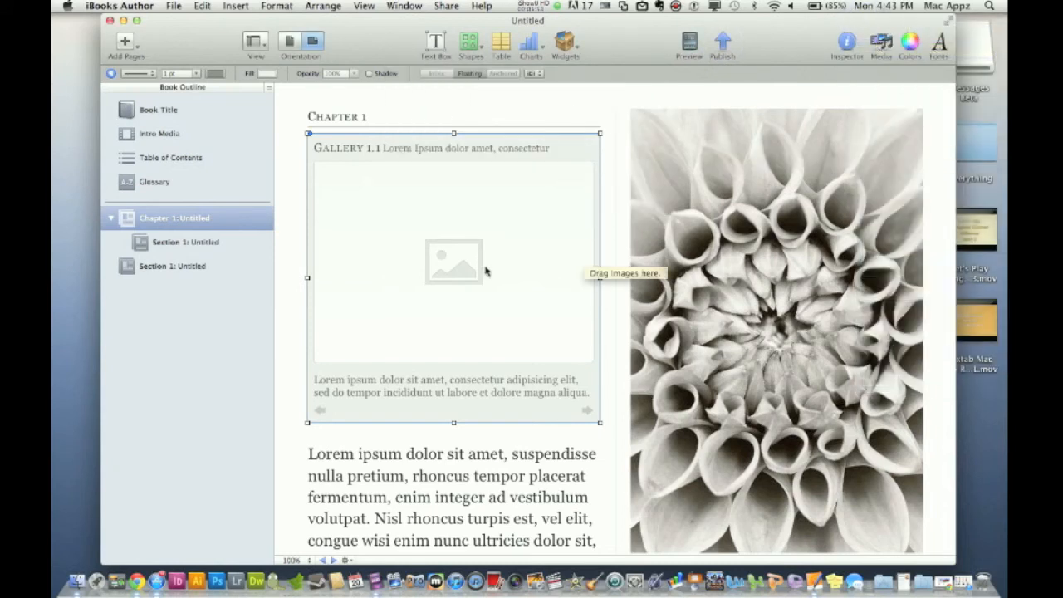
left_click_drag(382, 44, 385, 44)
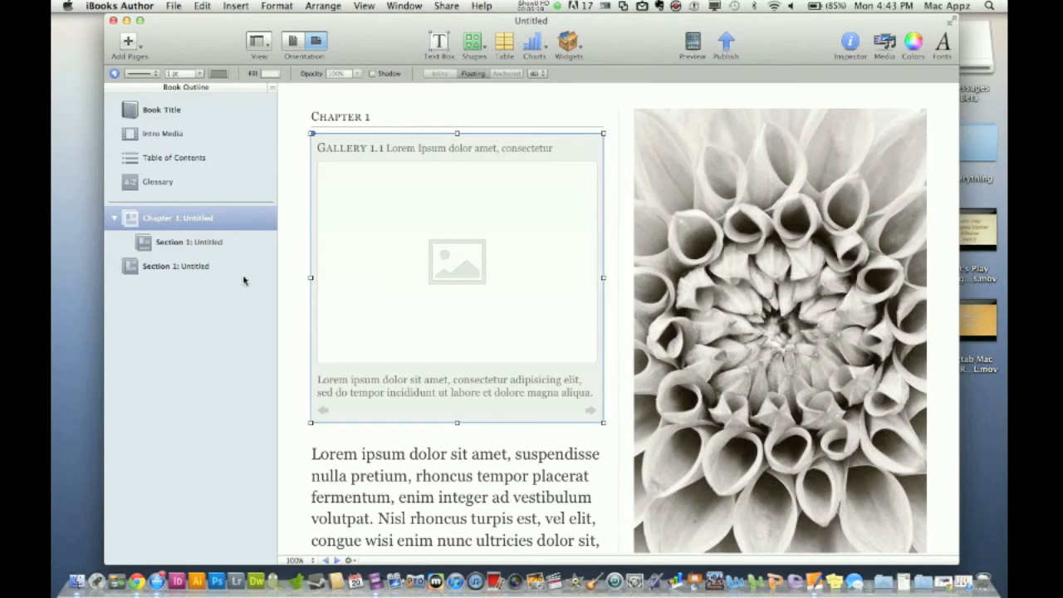
left_click(349, 560)
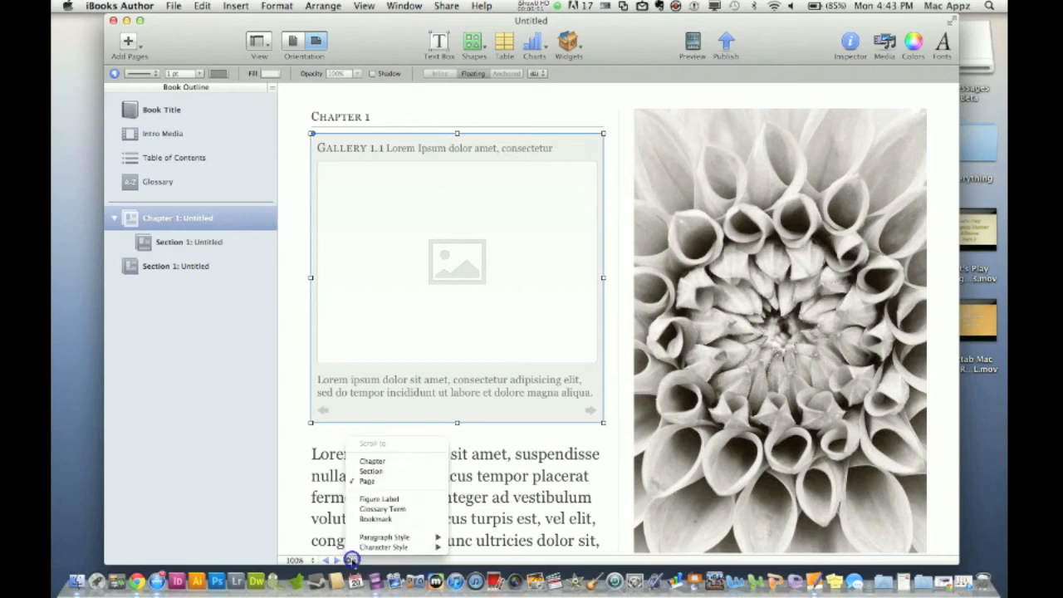
left_click(241, 453)
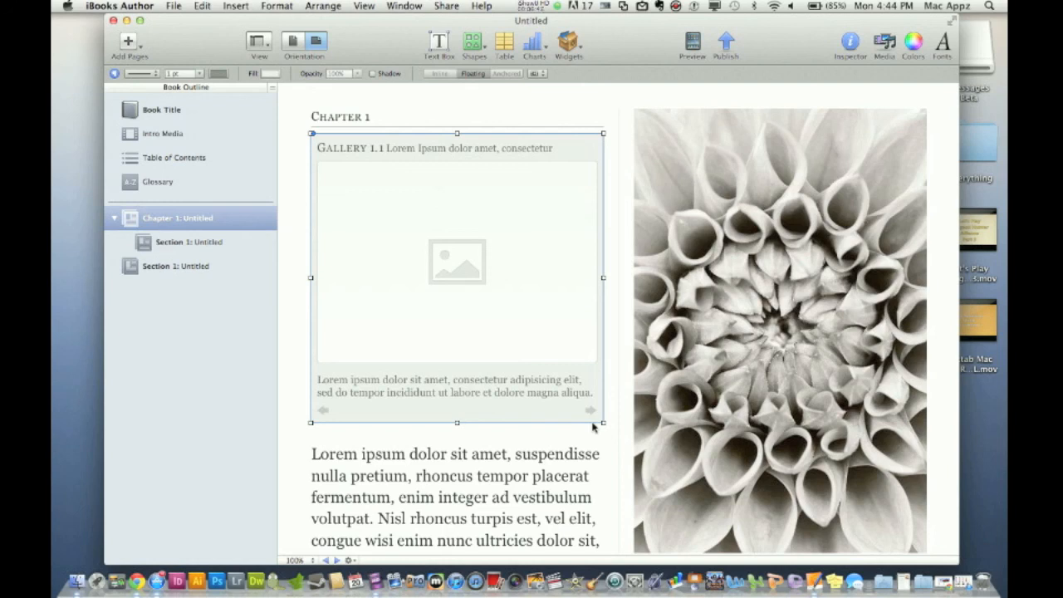
Step: Review the General, Rulers and Auto-Correction preferences and close them without changes
left_click(133, 6)
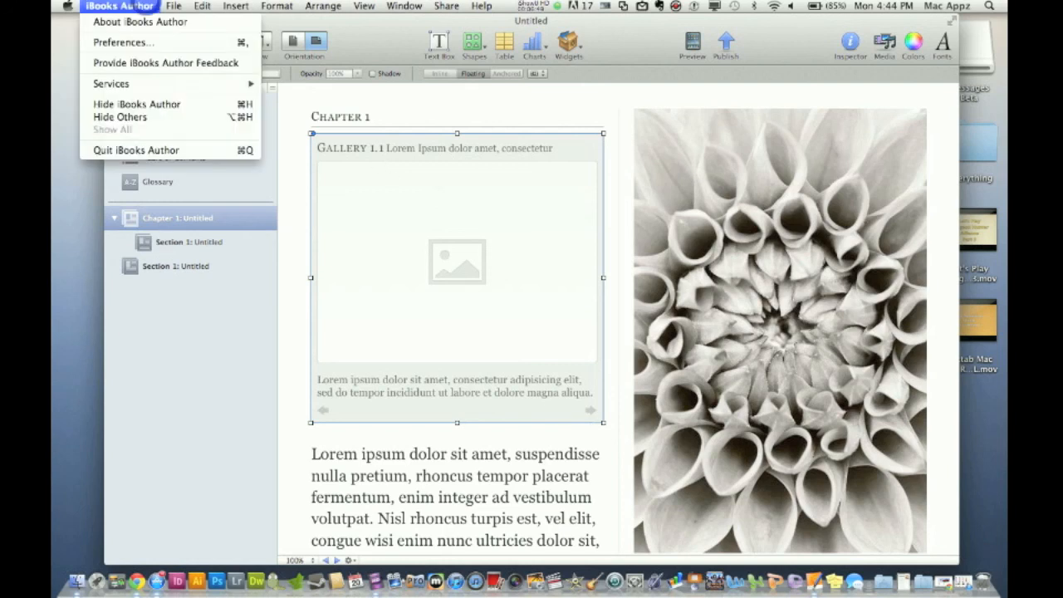
left_click(150, 43)
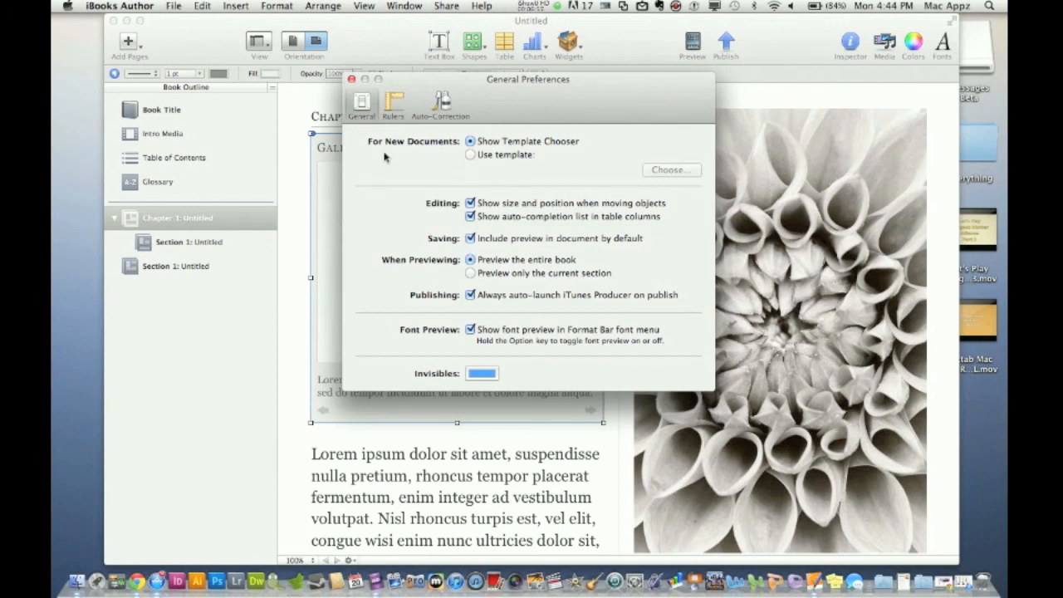
left_click(388, 115)
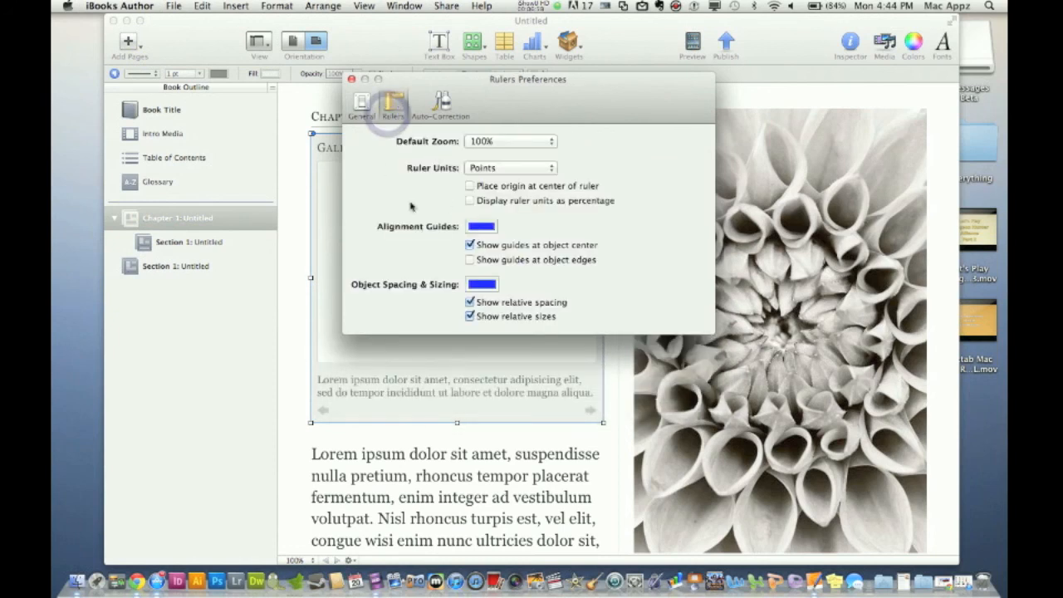
left_click(445, 106)
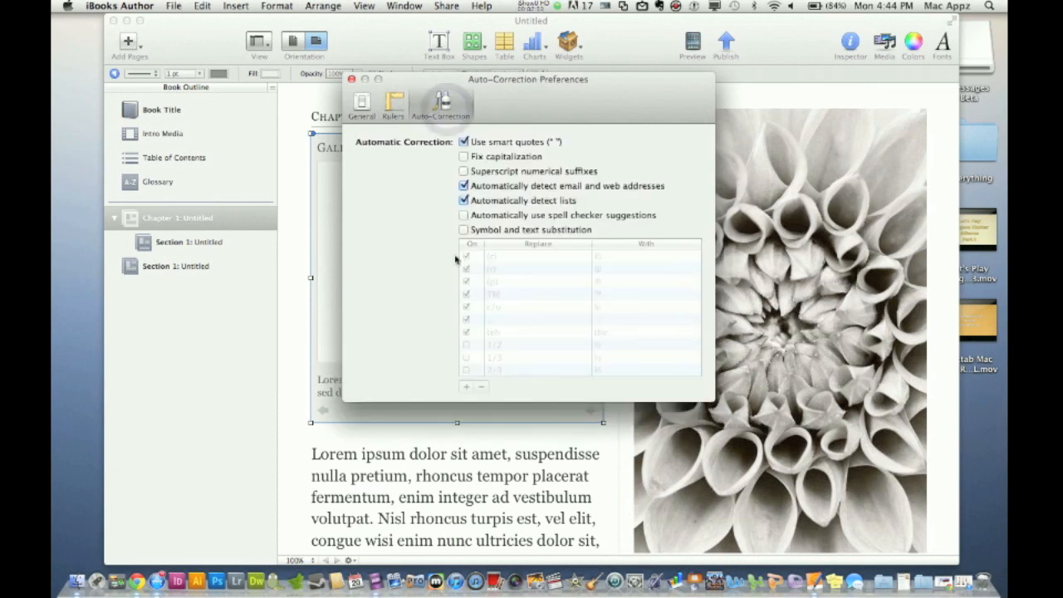
left_click(352, 79)
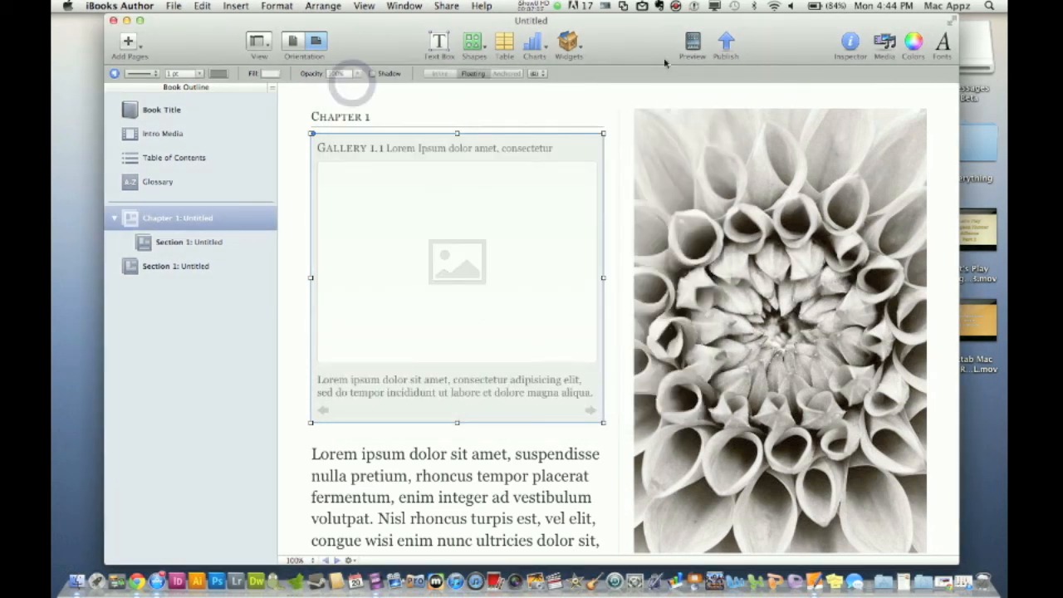